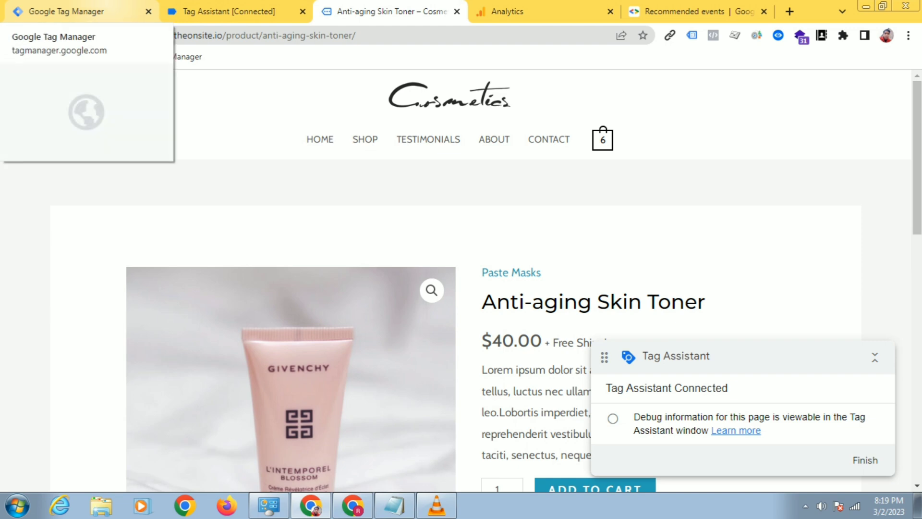
# Show the debug session's summary in Tag Assistant and return to the Tag Manager workspace.
pyautogui.click(226, 11)
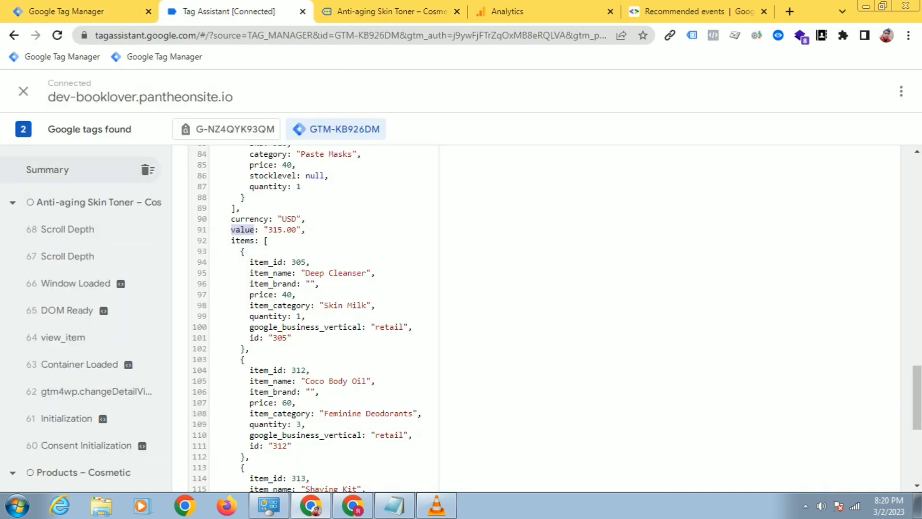
pyautogui.click(54, 170)
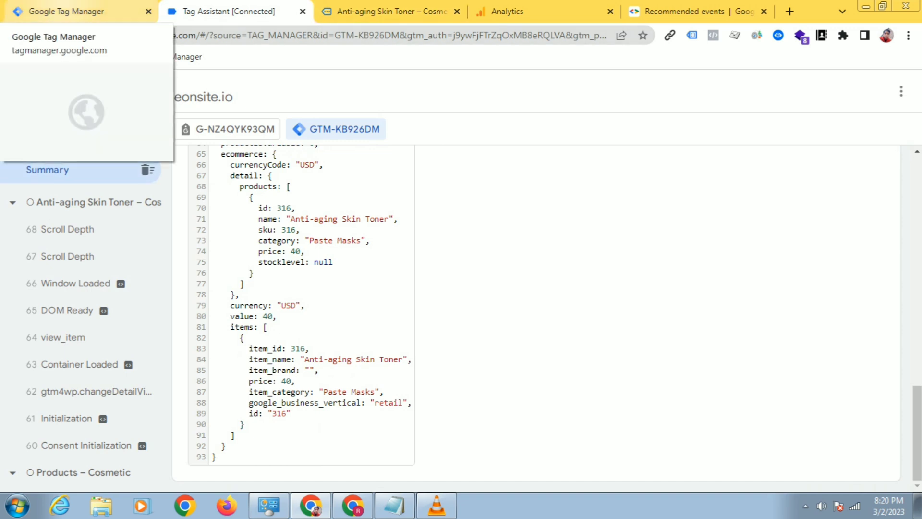
pyautogui.click(67, 11)
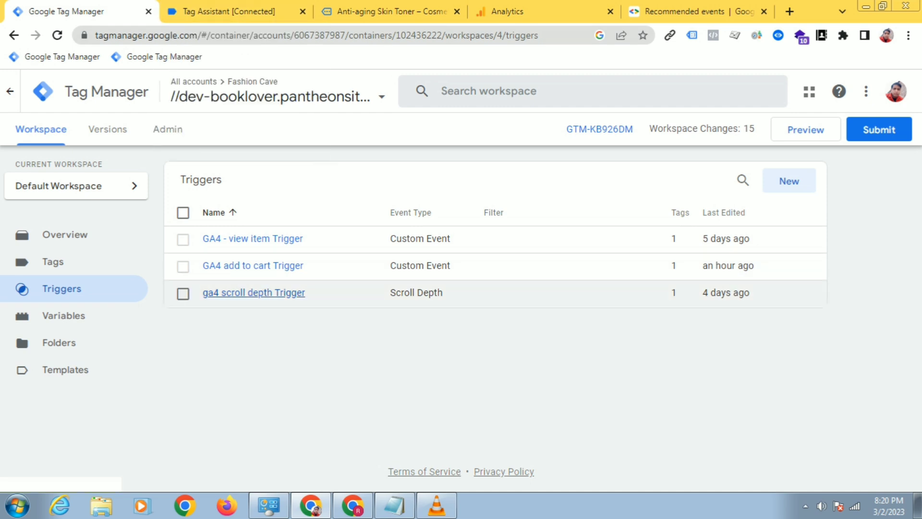
# Add one Anti-aging Skin Toner to the cart on the Cosmetics store site and view the cart.
pyautogui.click(390, 11)
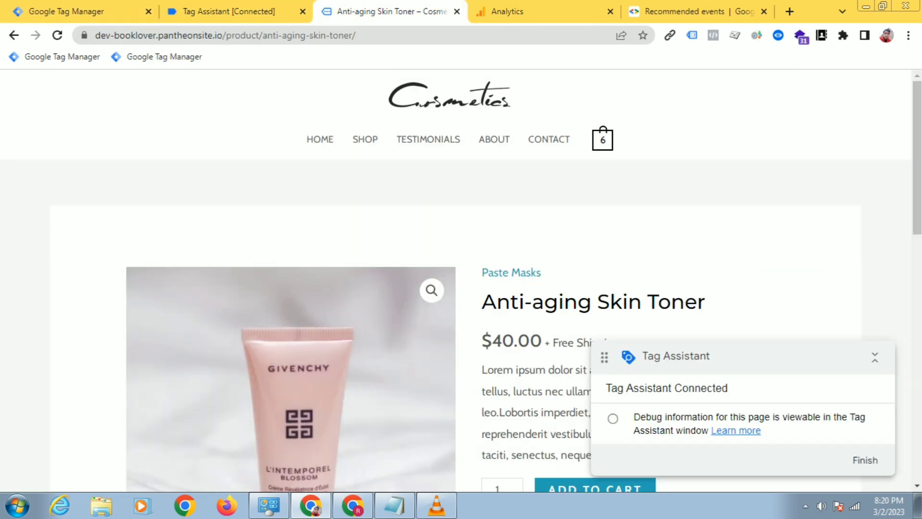
pyautogui.scroll(-4, 461, 278)
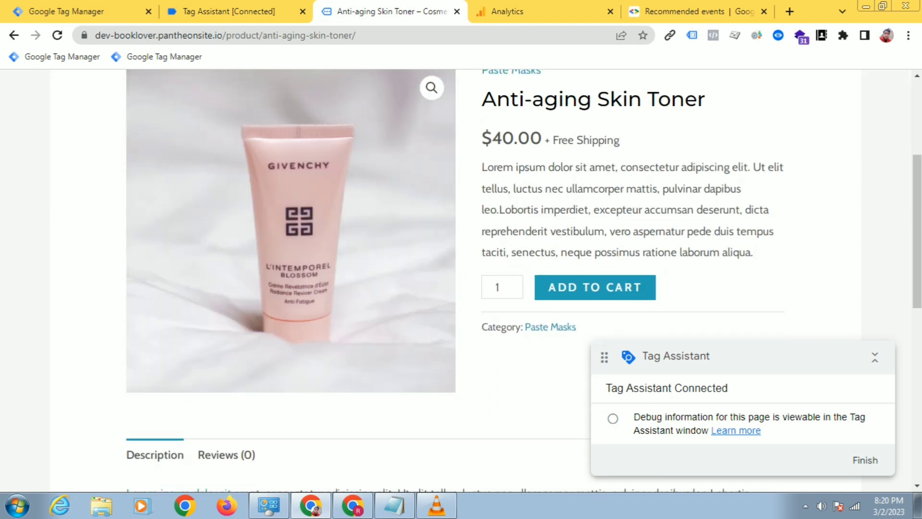
pyautogui.scroll(-1, 461, 279)
pyautogui.scroll(1, 461, 279)
pyautogui.click(595, 287)
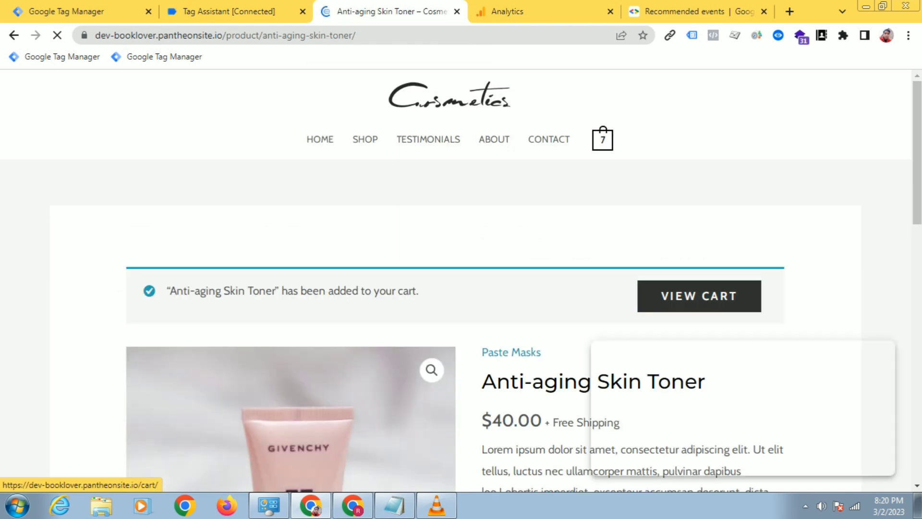
pyautogui.click(700, 296)
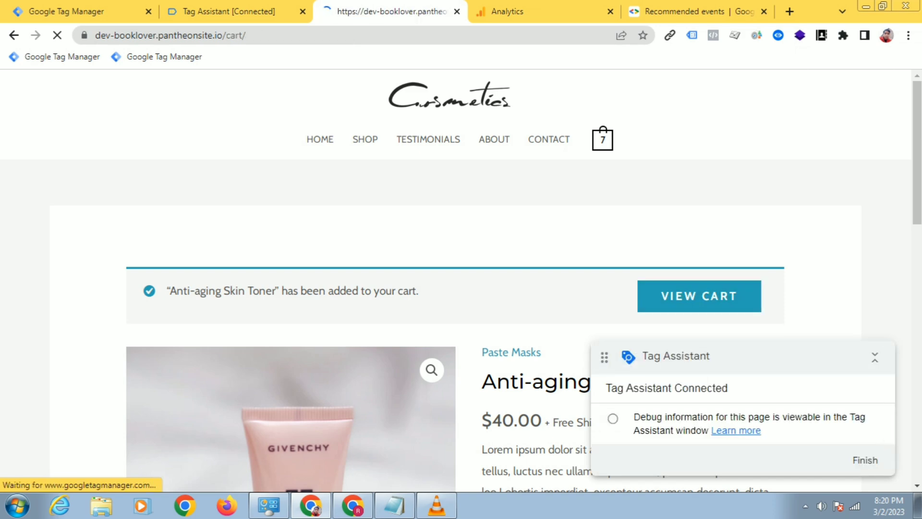
# In Tag Assistant, examine the view_cart event's data layer for its event name, currency, value and items.
pyautogui.click(228, 11)
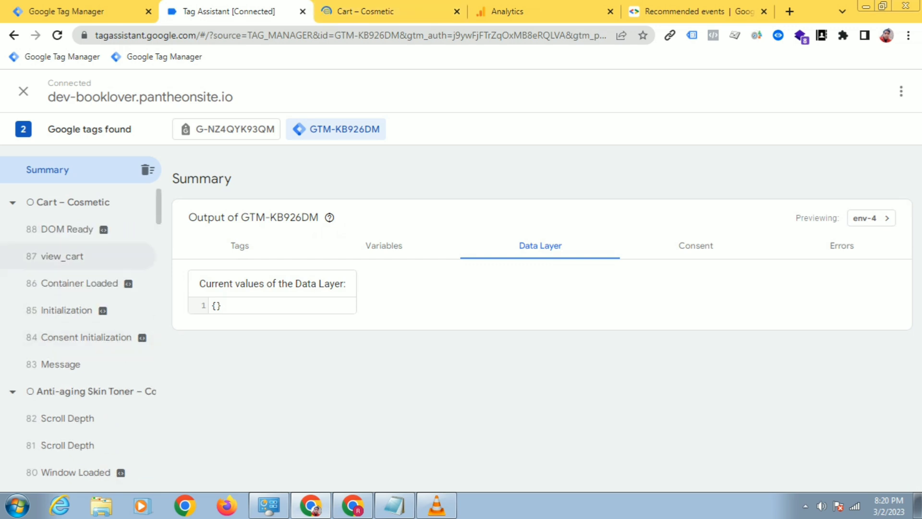
pyautogui.click(62, 256)
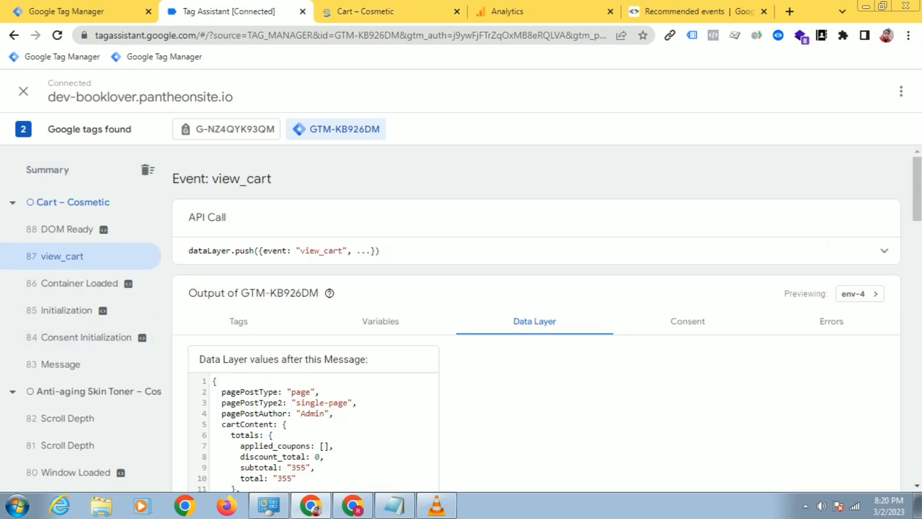
pyautogui.scroll(-2, 310, 182)
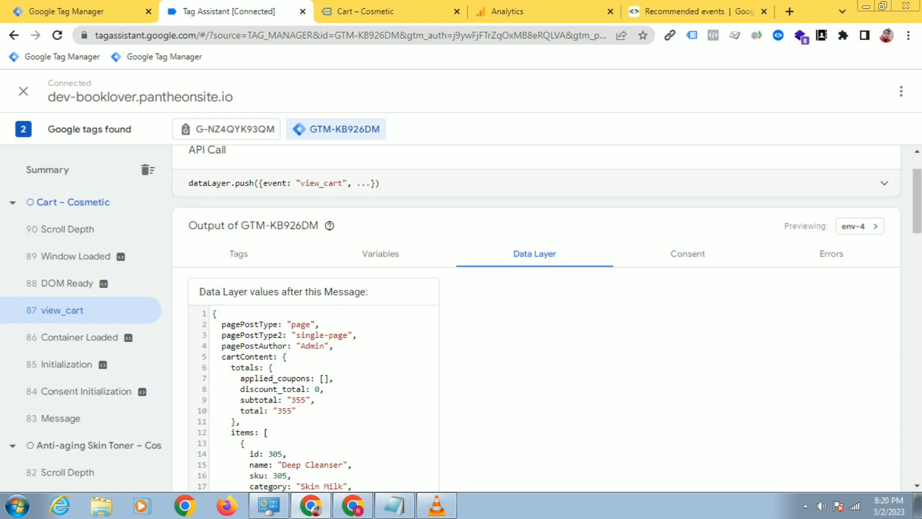
pyautogui.doubleClick(309, 183)
pyautogui.hotkey('ctrl', 'c')
pyautogui.scroll(-10, 309, 183)
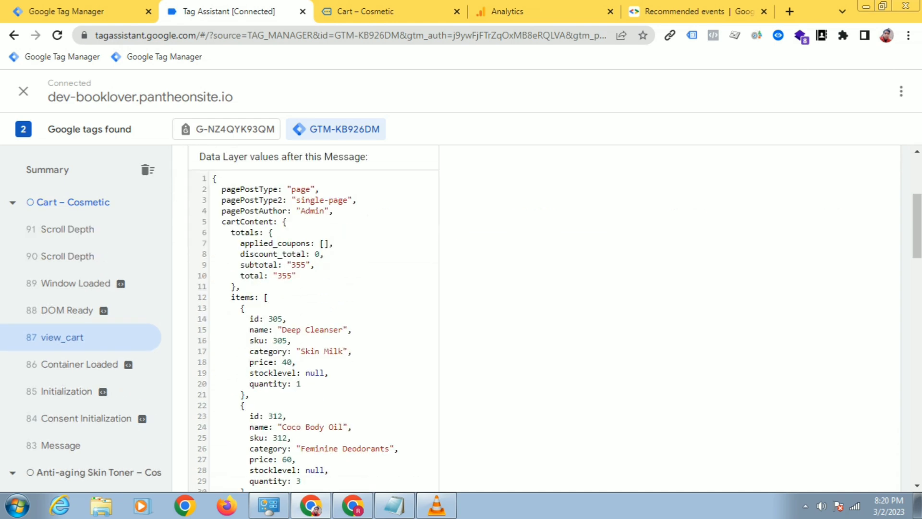
pyautogui.scroll(-9, 309, 183)
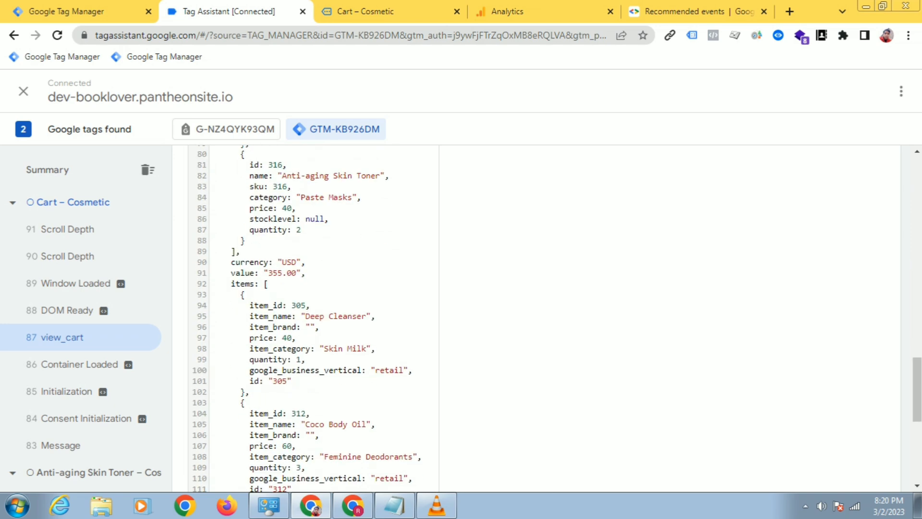
pyautogui.scroll(-6, 309, 183)
pyautogui.scroll(6, 309, 288)
# Compare the store's cart contents and totals with the view_cart data in Tag Assistant, and consult Google's view_cart event reference.
pyautogui.click(365, 11)
pyautogui.scroll(-3, 455, 280)
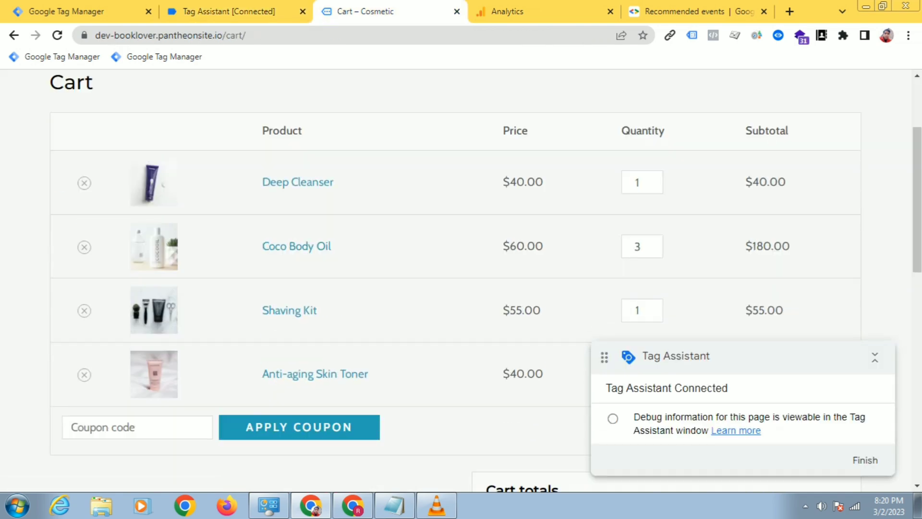
pyautogui.scroll(-5, 461, 279)
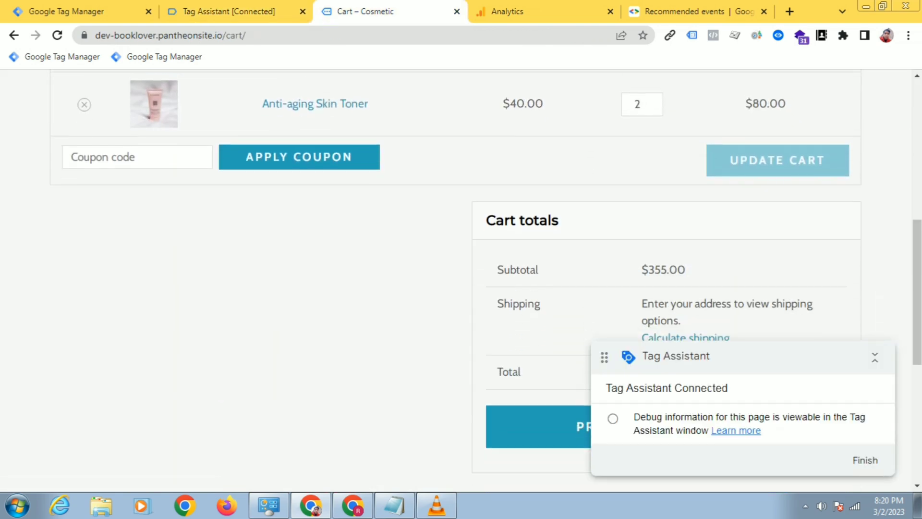
pyautogui.scroll(2, 455, 280)
pyautogui.click(230, 11)
pyautogui.scroll(-2, 310, 317)
pyautogui.scroll(-3, 312, 317)
pyautogui.scroll(7, 312, 317)
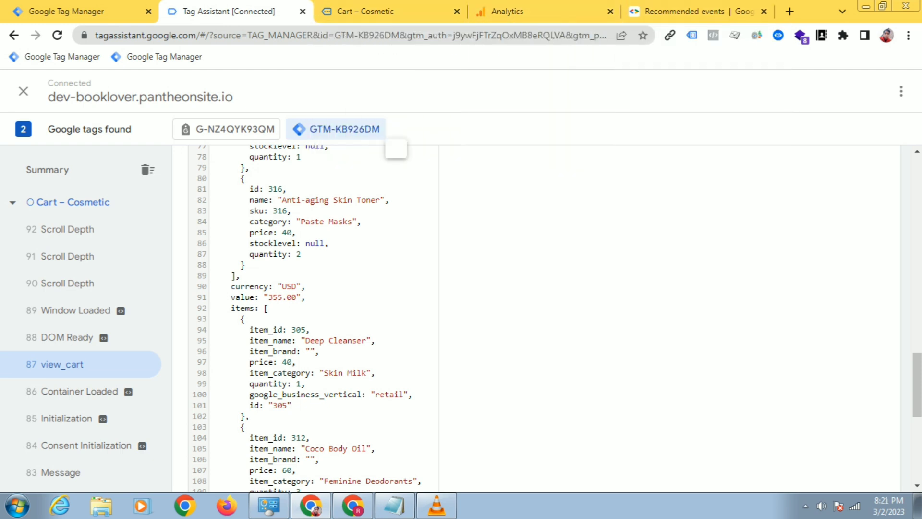
pyautogui.click(682, 11)
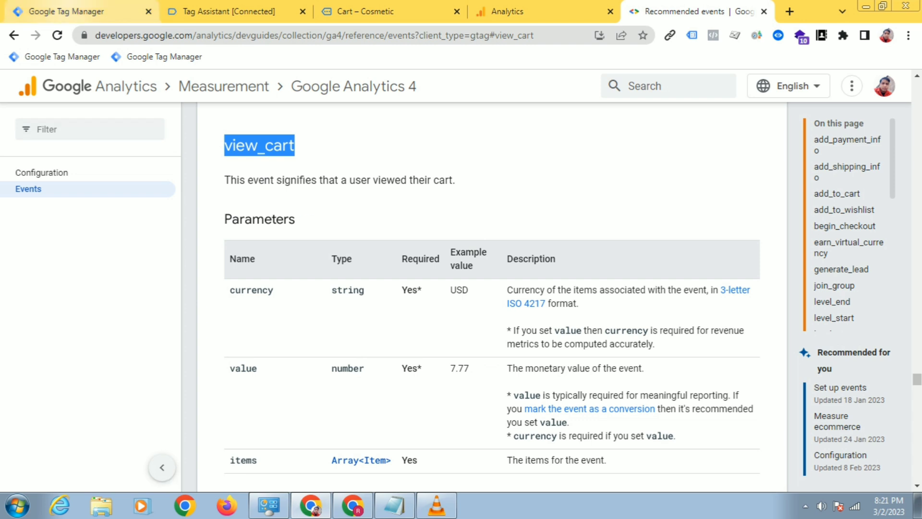
# Create a new tag in the Tag Manager workspace and name it "GA4 view cart Tag".
pyautogui.click(67, 11)
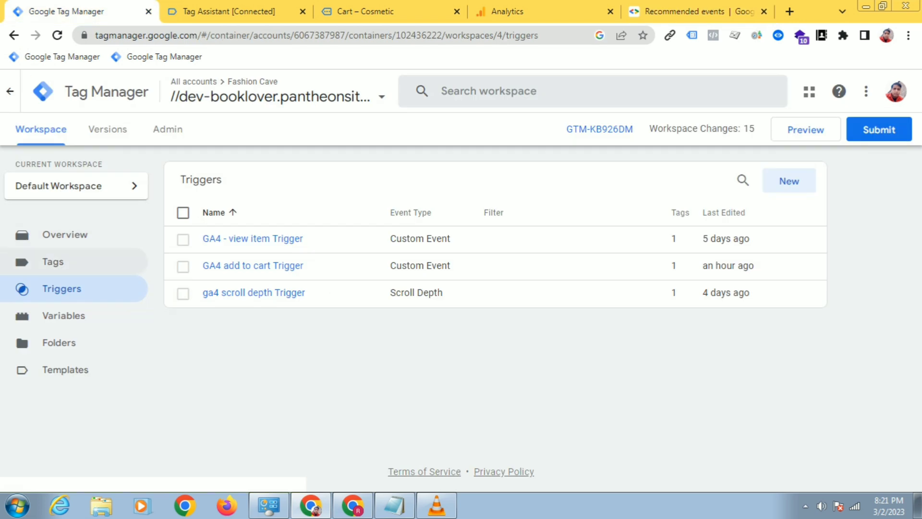
pyautogui.click(53, 262)
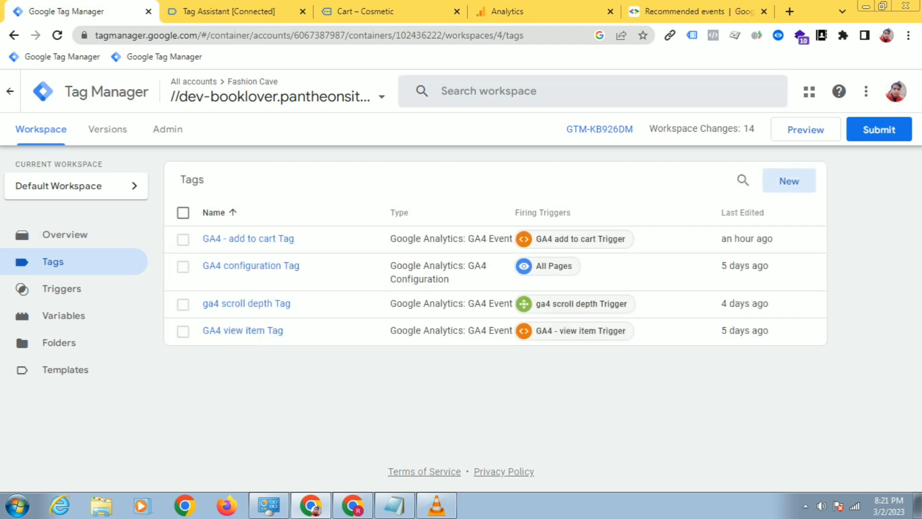
pyautogui.click(789, 181)
pyautogui.doubleClick(211, 92)
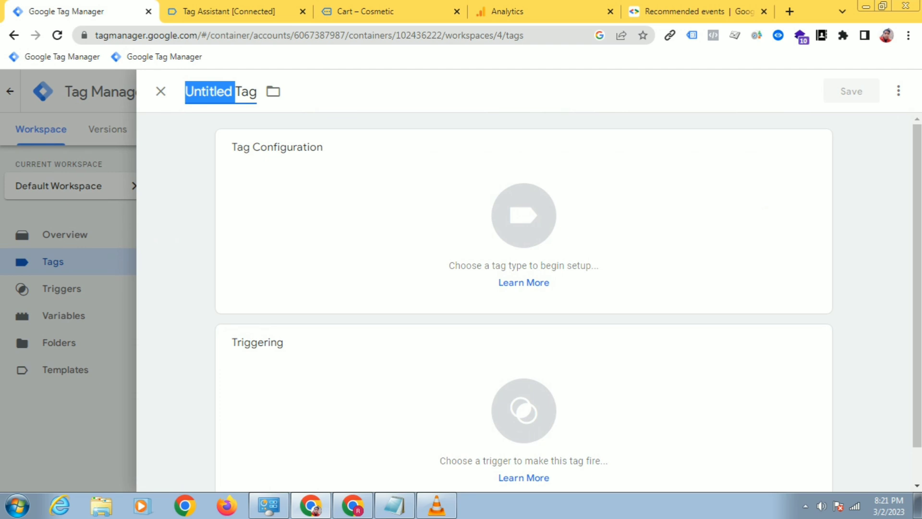
pyautogui.write('GA4')
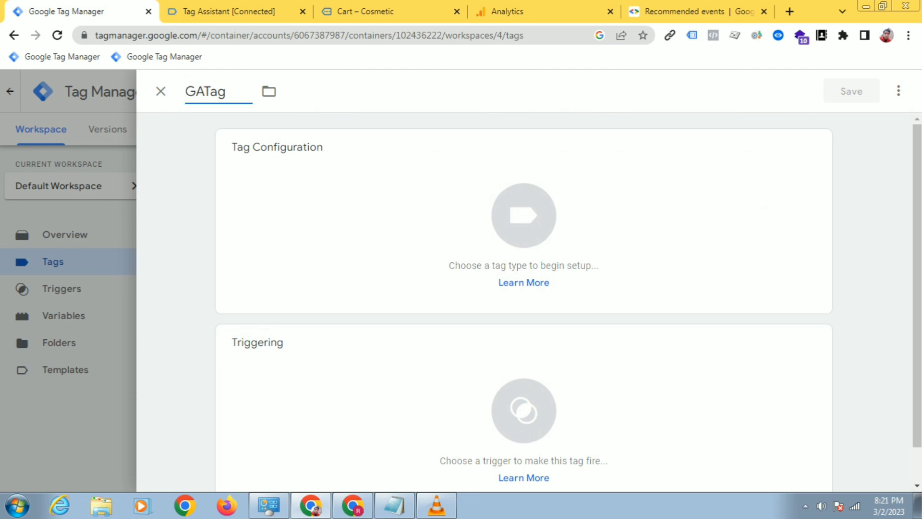
pyautogui.write(' view cart')
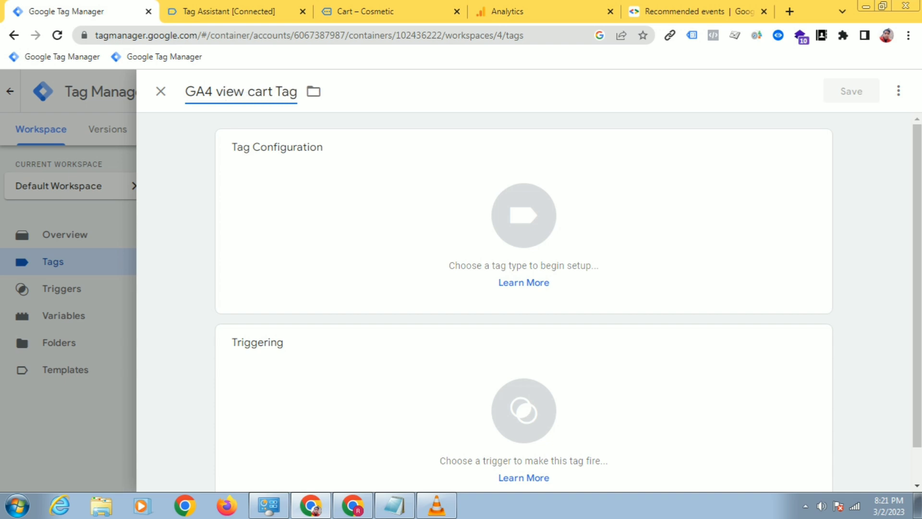
# Set the tag type to Google Analytics: GA4 Event and choose GA4 configuration Tag as its configuration tag.
pyautogui.click(524, 226)
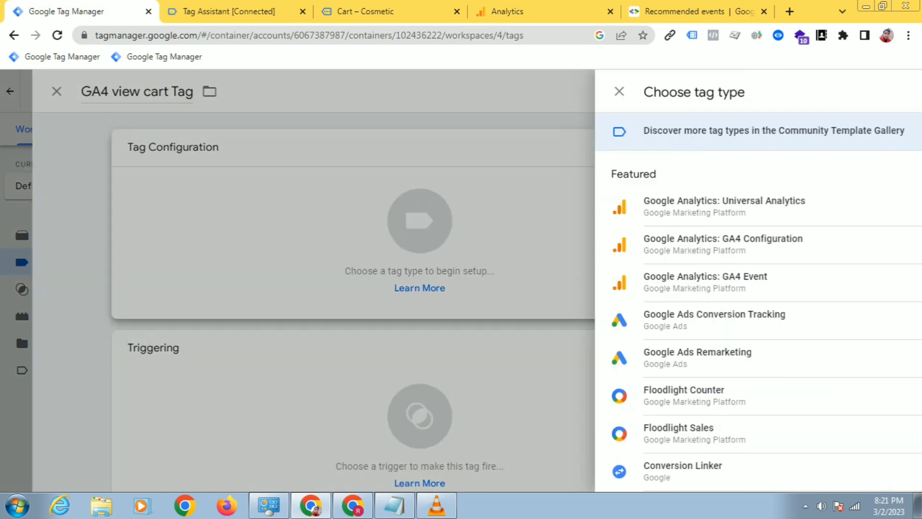
pyautogui.click(601, 282)
pyautogui.click(323, 282)
pyautogui.scroll(-1, 323, 282)
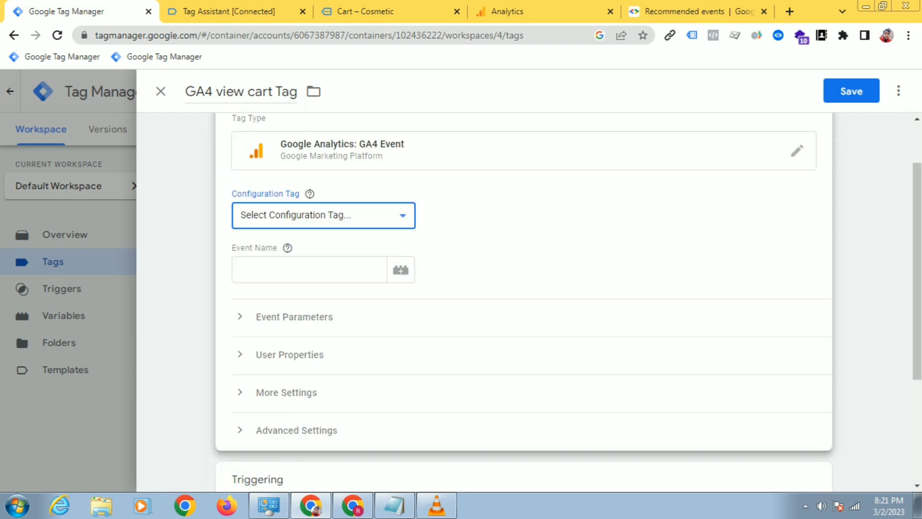
pyautogui.click(323, 215)
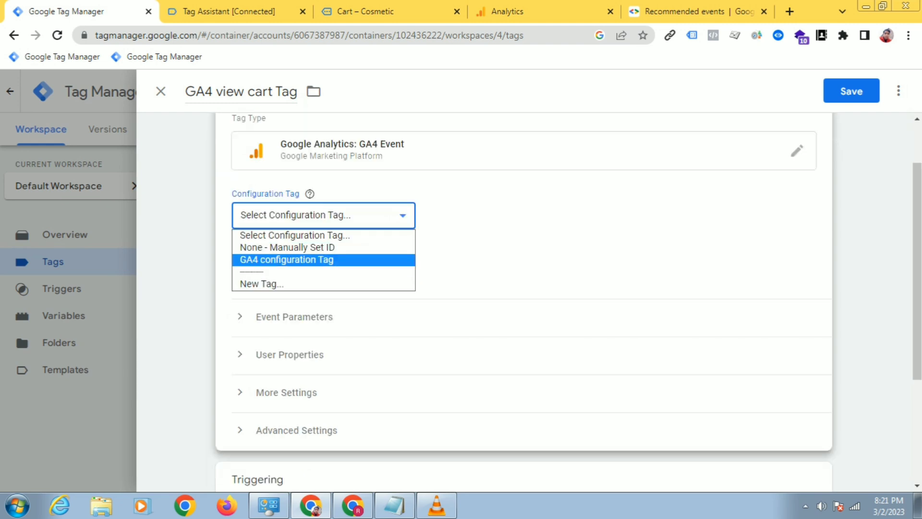
pyautogui.click(307, 260)
# Copy the event name view_cart from Google's recommended events page and paste it as the tag's event name.
pyautogui.click(308, 270)
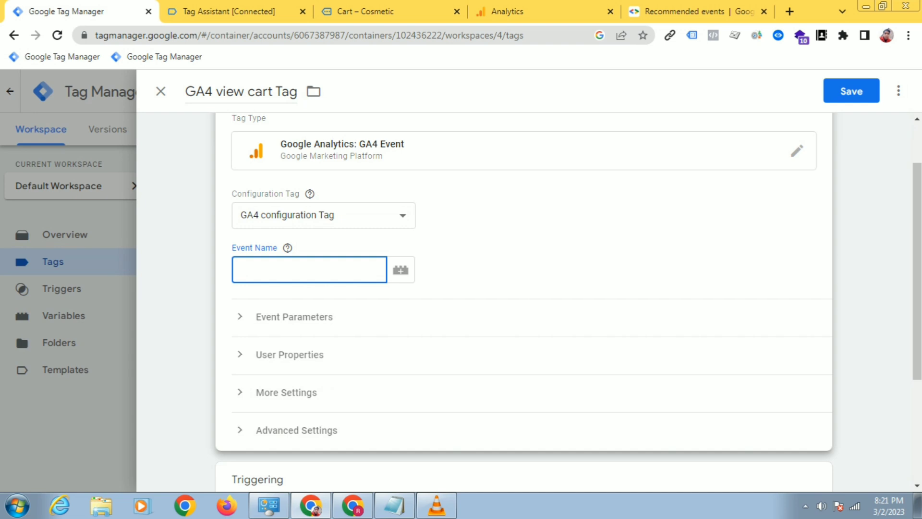
pyautogui.click(691, 11)
pyautogui.rightClick(246, 147)
pyautogui.click(269, 157)
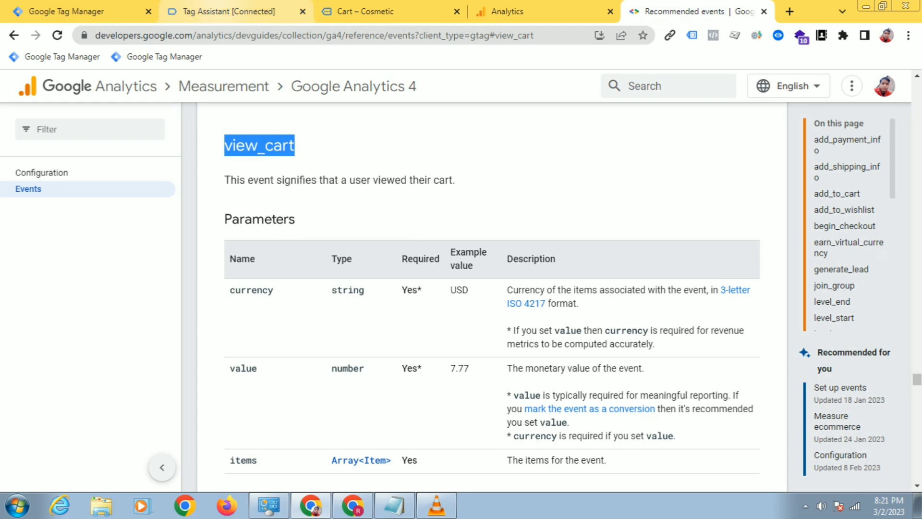
pyautogui.hotkey('ctrl', '2')
pyautogui.hotkey('ctrl', '1')
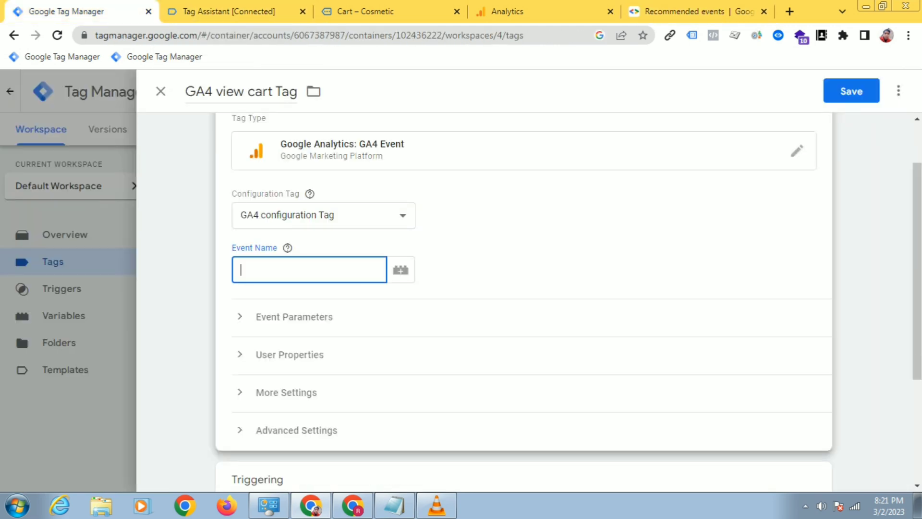
pyautogui.rightClick(240, 267)
pyautogui.click(288, 352)
pyautogui.click(310, 194)
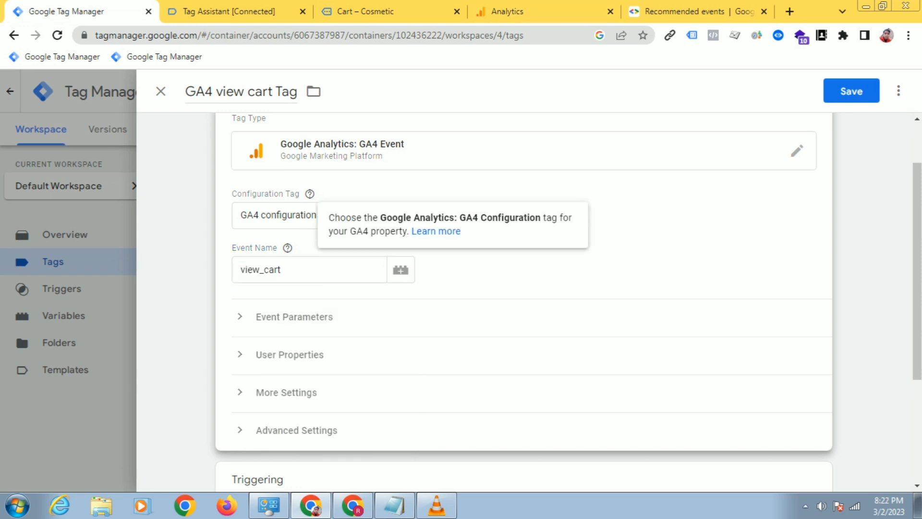
# Add three event parameter rows to the tag and name the first parameter "currency".
pyautogui.click(288, 316)
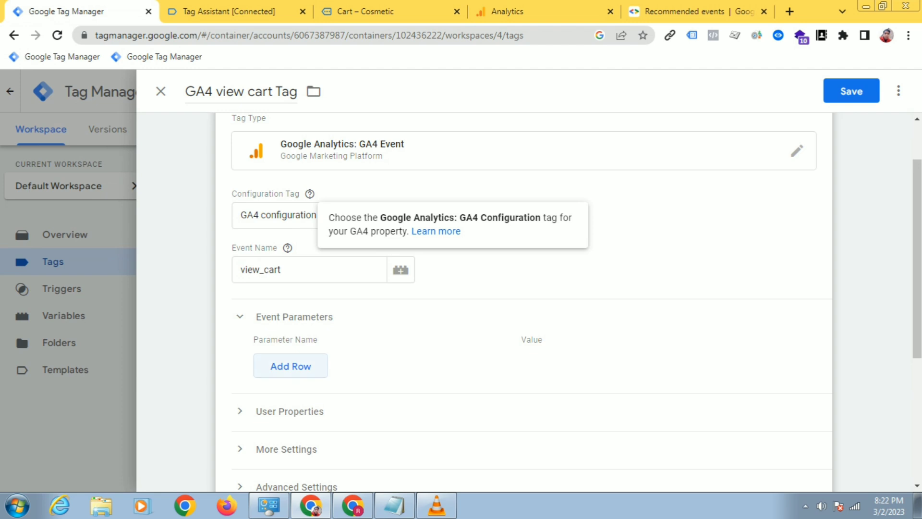
pyautogui.click(291, 398)
pyautogui.click(290, 431)
pyautogui.click(367, 361)
pyautogui.write('c')
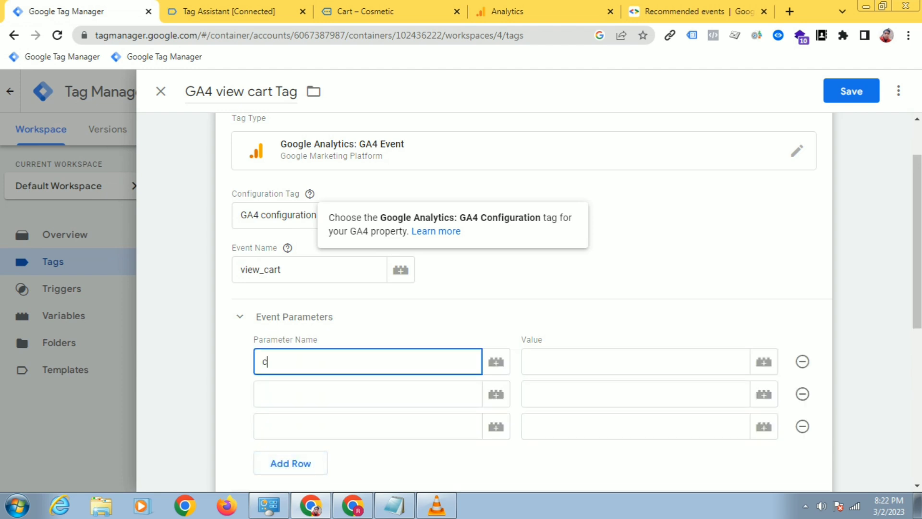
pyautogui.write('urrency')
# Name the second event parameter "value" and the third "items", checking the parameter names against the view_cart reference.
pyautogui.click(367, 394)
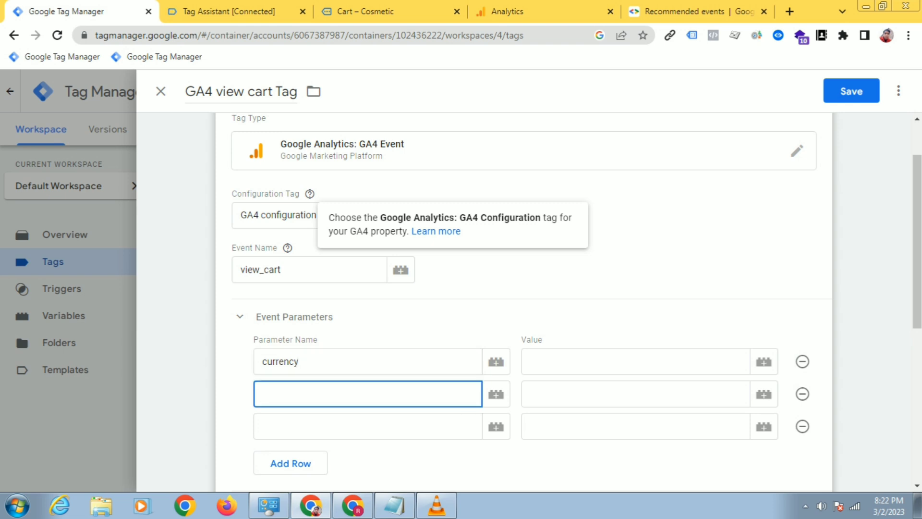
pyautogui.moveTo(300, 362); pyautogui.dragTo(261, 361)
pyautogui.click(279, 361)
pyautogui.click(685, 11)
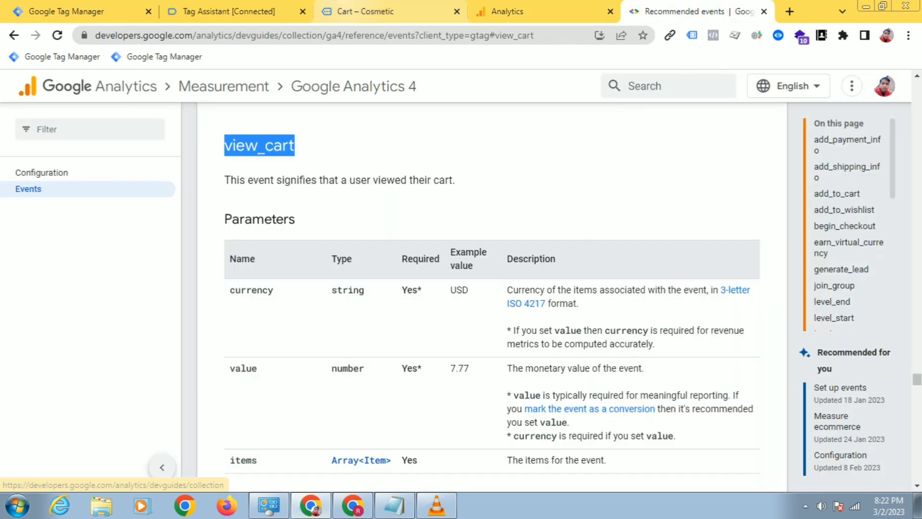
pyautogui.click(67, 11)
pyautogui.scroll(-1, 298, 326)
pyautogui.click(298, 326)
pyautogui.write('va')
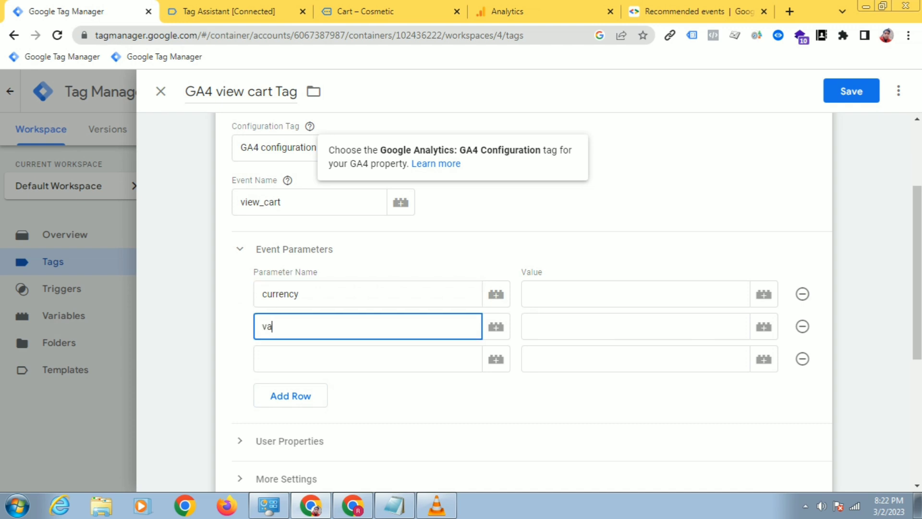
pyautogui.write('lue')
pyautogui.click(297, 359)
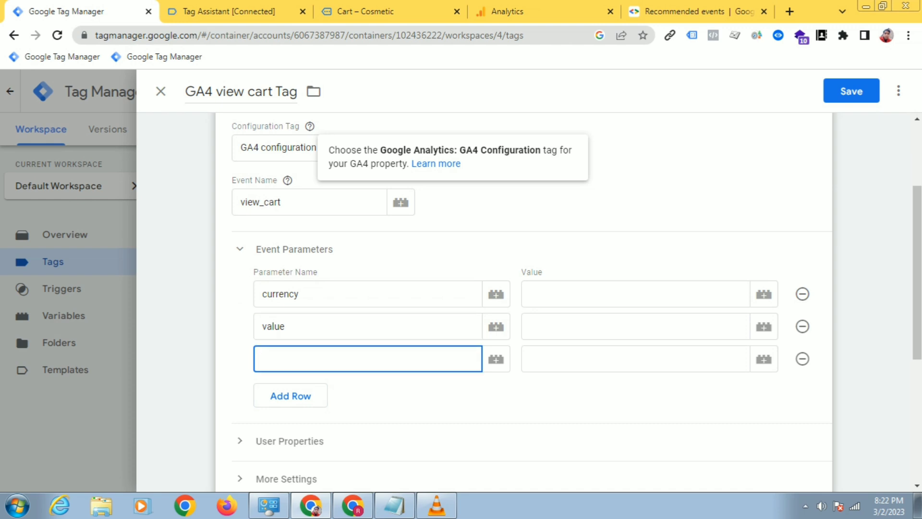
pyautogui.write('items')
# Set the currency parameter's value to the dlv ecommerce currency variable.
pyautogui.click(764, 294)
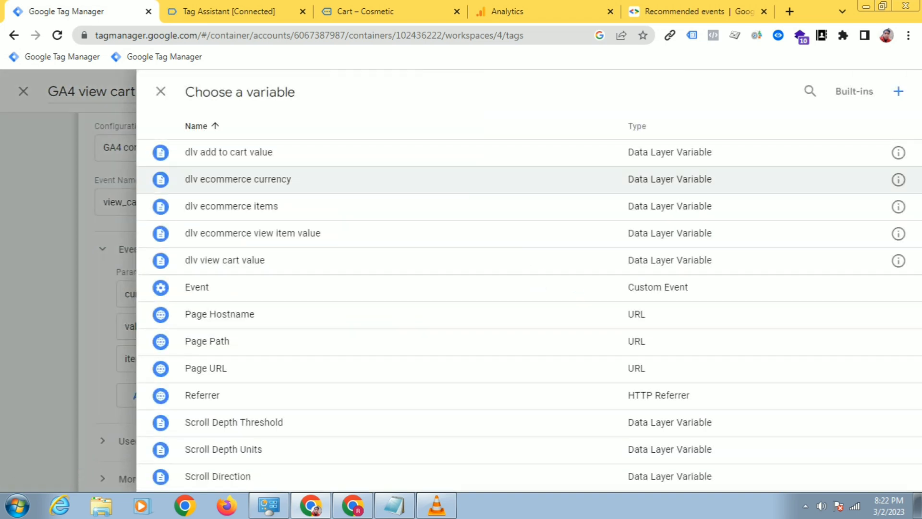
pyautogui.click(238, 179)
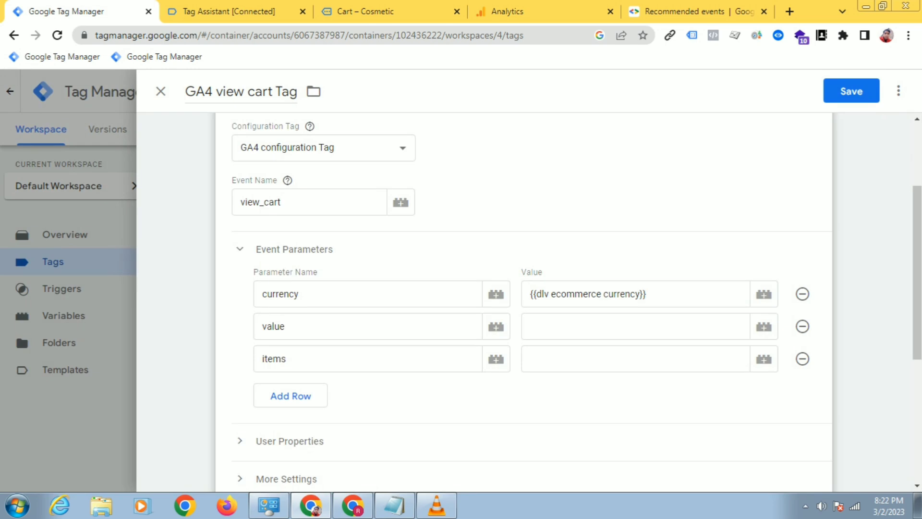
# Open the dlv view cart value variable's configuration and examine its data layer variable name.
pyautogui.click(763, 327)
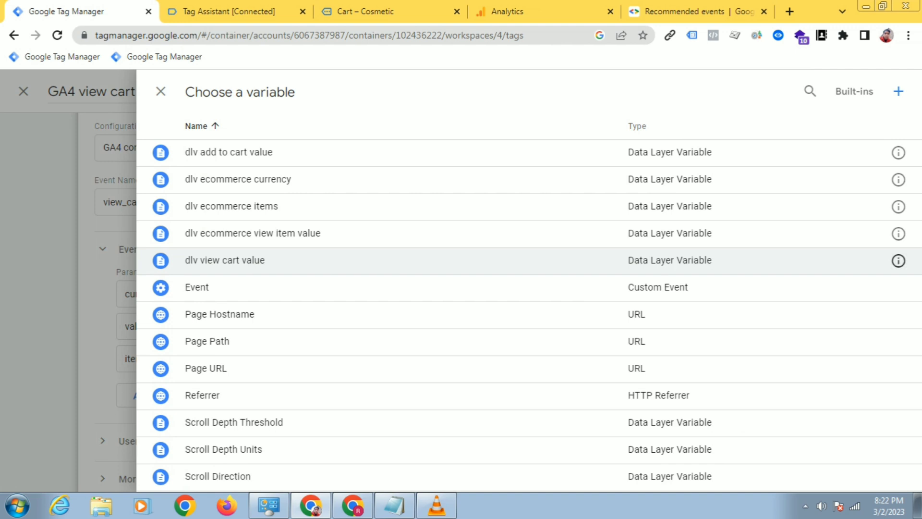
pyautogui.click(898, 260)
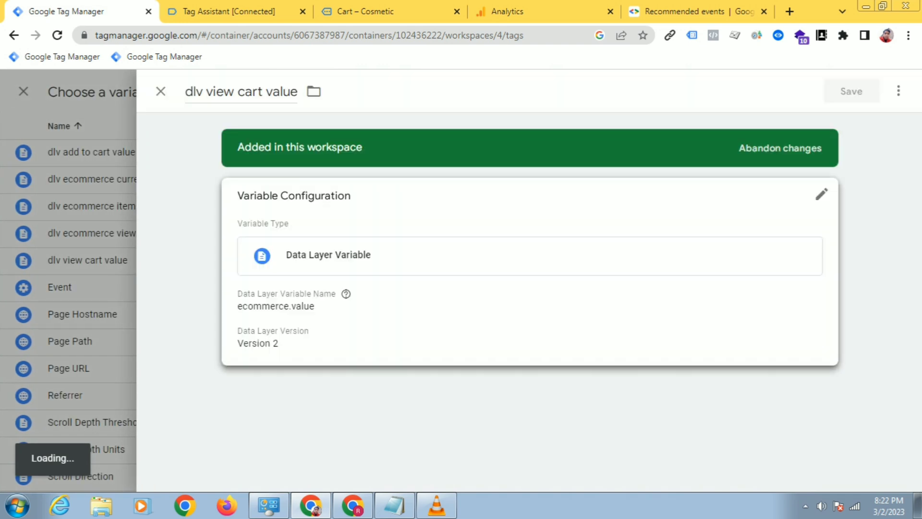
pyautogui.click(822, 194)
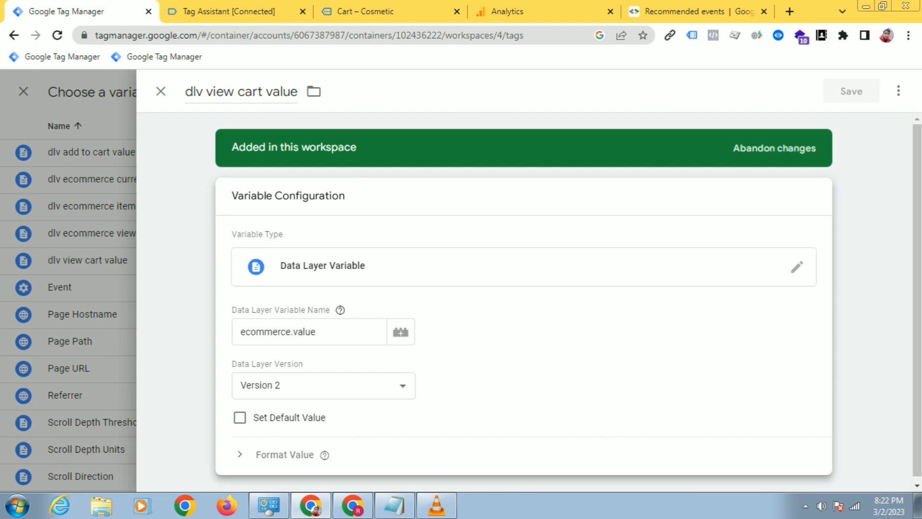
pyautogui.doubleClick(288, 332)
pyautogui.click(256, 332)
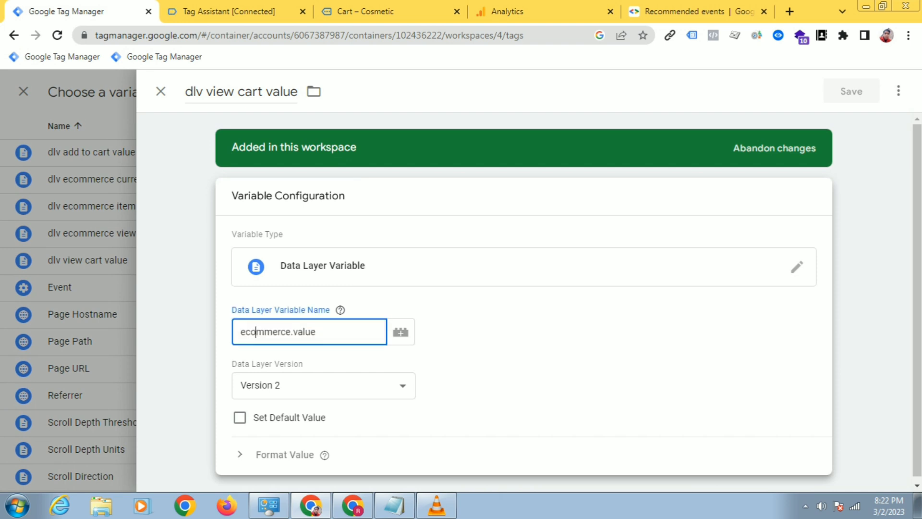
pyautogui.moveTo(316, 331); pyautogui.dragTo(281, 331)
pyautogui.click(264, 331)
# Examine the value key under ecommerce in Tag Assistant's view_cart data layer, and return to the tag's variable list.
pyautogui.hotkey('ctrl', 'Tab')
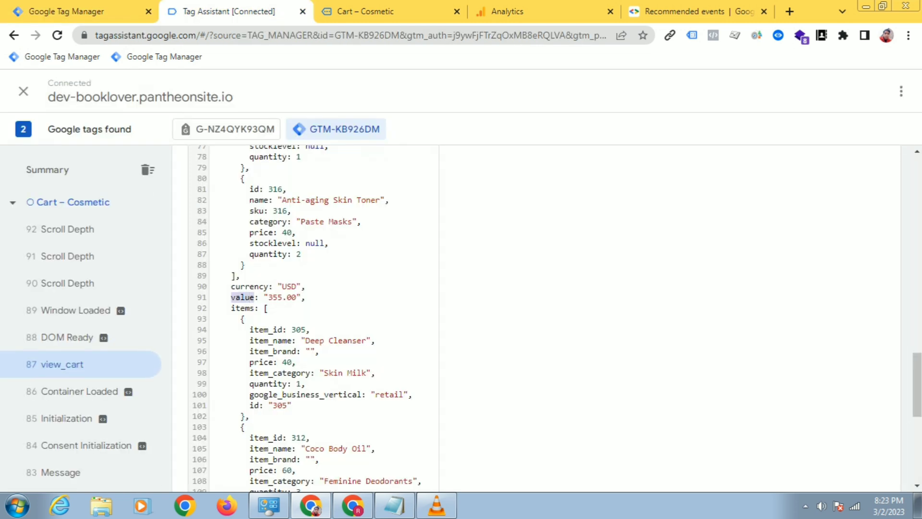
pyautogui.doubleClick(243, 296)
pyautogui.scroll(9, 250, 297)
pyautogui.scroll(-1, 312, 317)
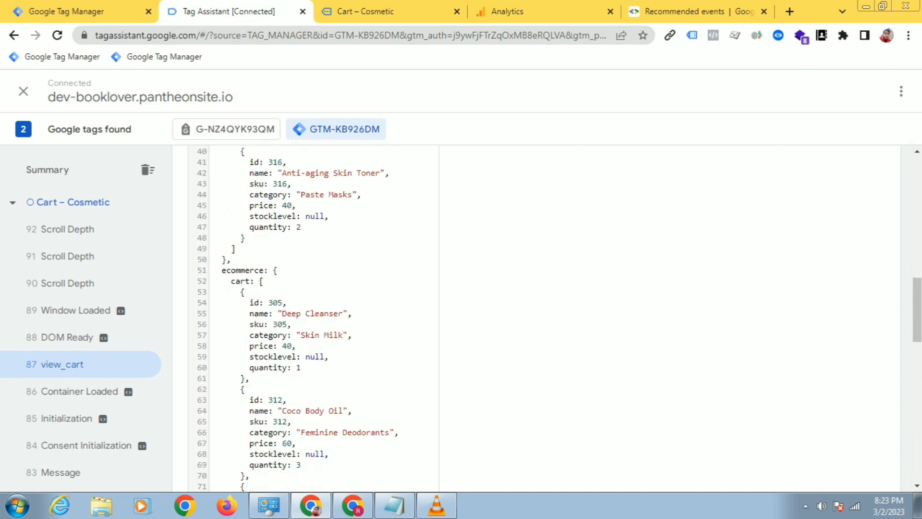
pyautogui.scroll(-6, 312, 317)
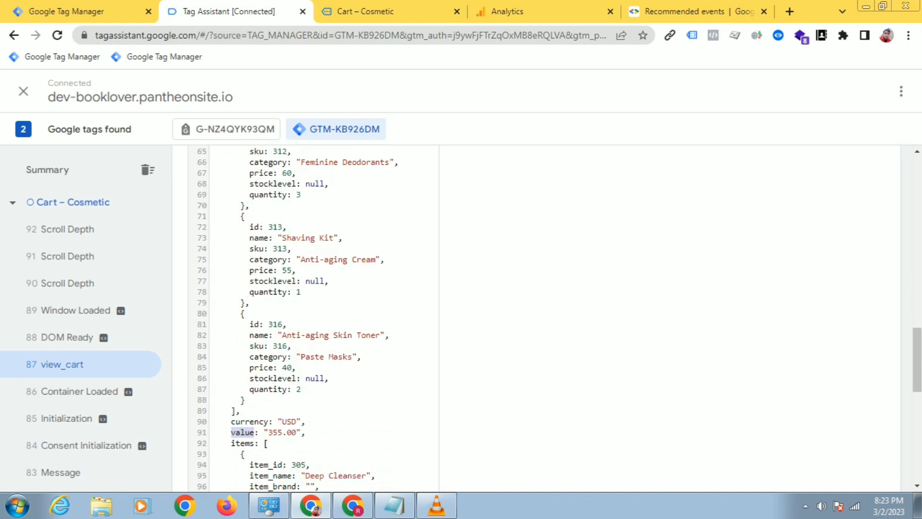
pyautogui.click(79, 11)
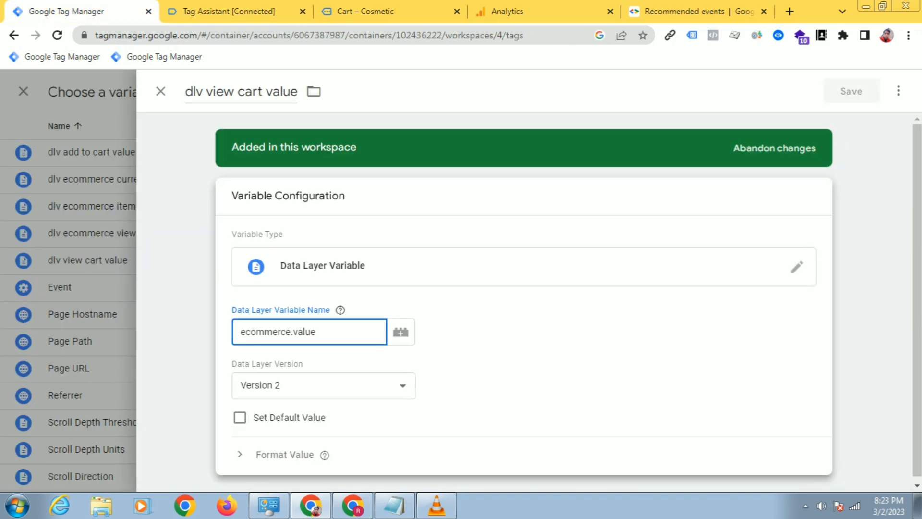
pyautogui.click(160, 91)
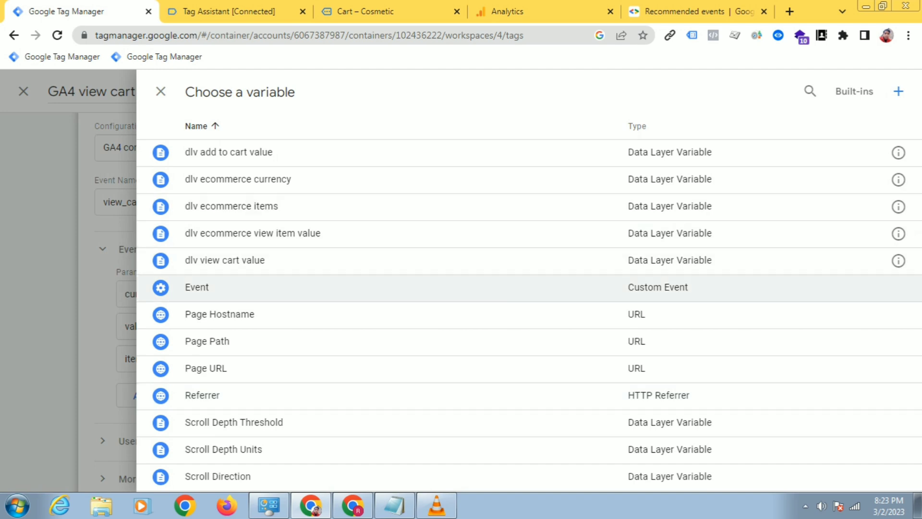
# Assign dlv view cart value to the value parameter and dlv ecommerce items to the items parameter.
pyautogui.click(224, 260)
pyautogui.scroll(-2, 523, 298)
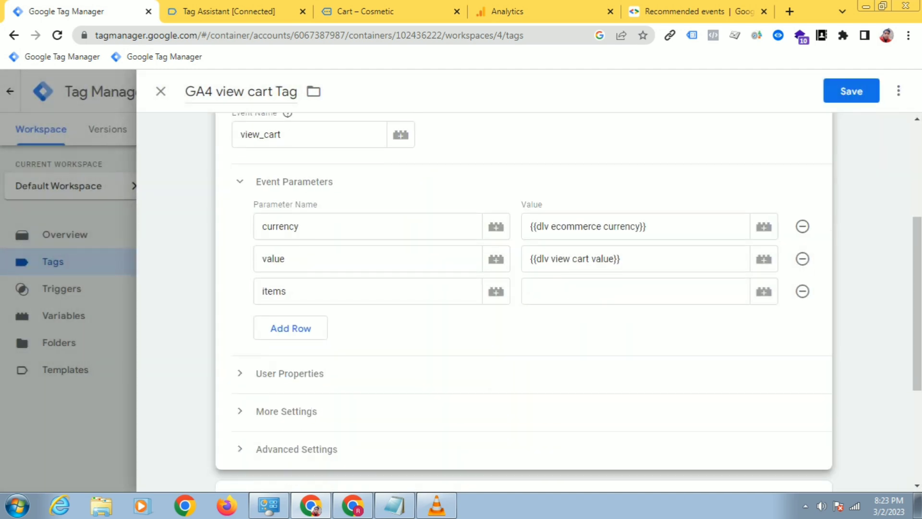
pyautogui.click(763, 292)
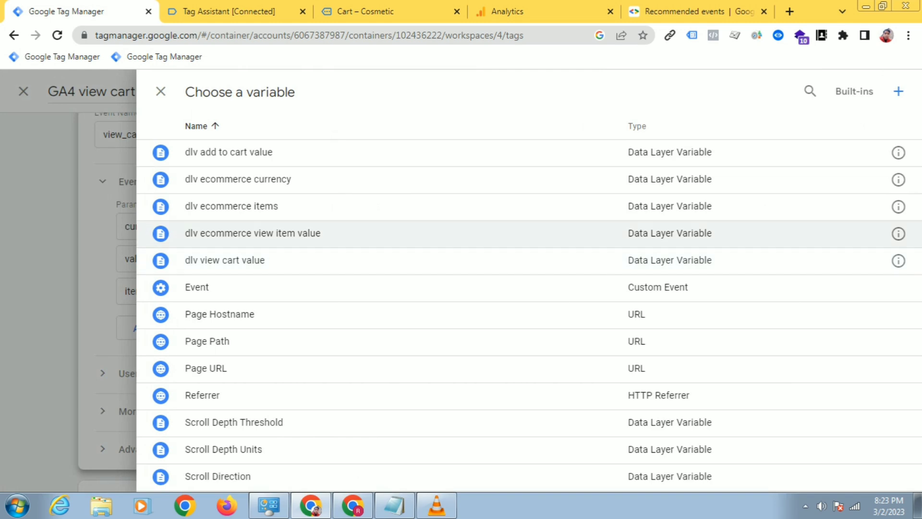
pyautogui.click(232, 206)
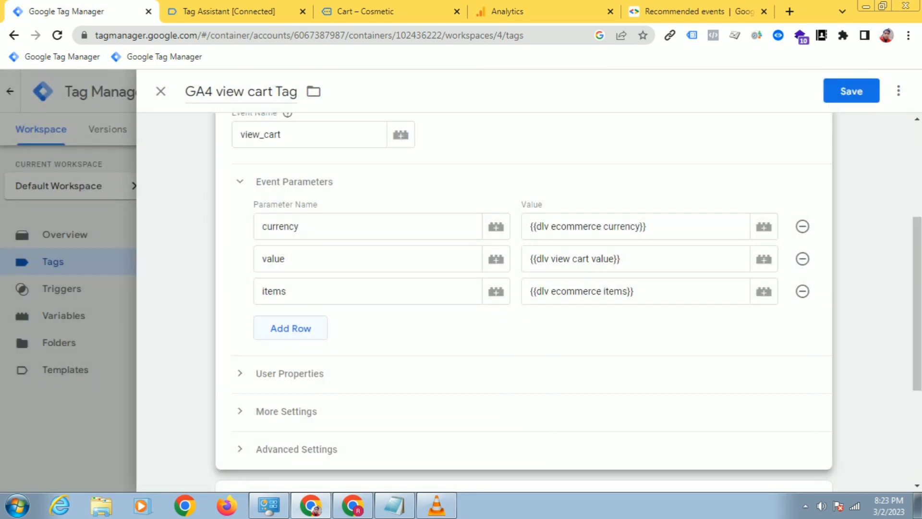
pyautogui.scroll(-4, 523, 297)
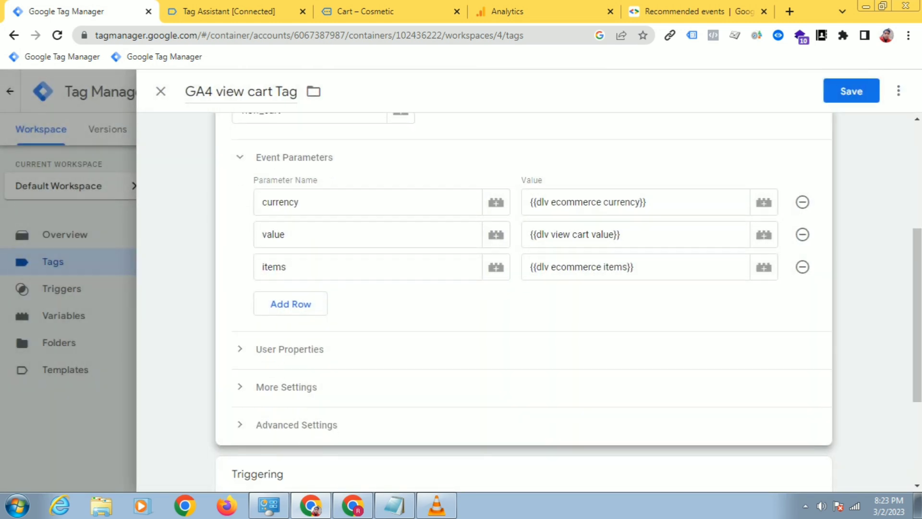
pyautogui.scroll(4, 523, 297)
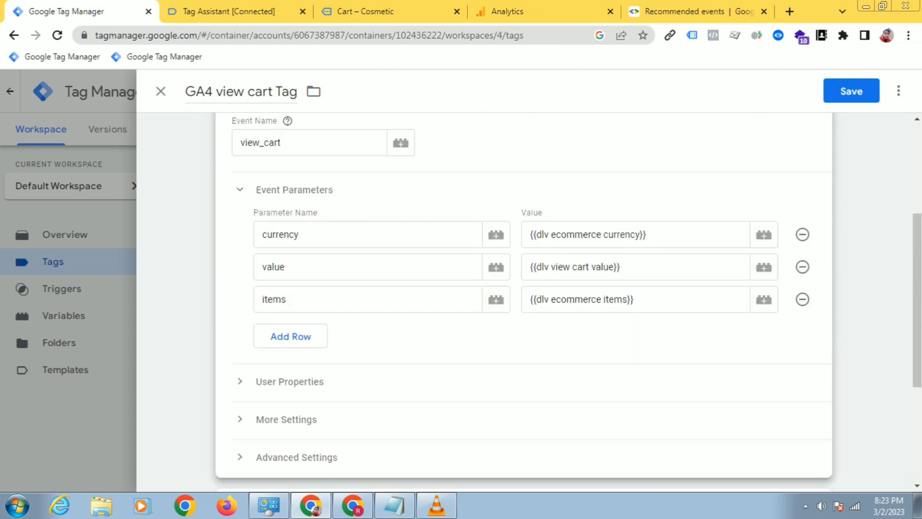
# Create a new trigger for the tag and name it "GA4 view cart Trigger".
pyautogui.scroll(-4, 523, 298)
pyautogui.click(524, 372)
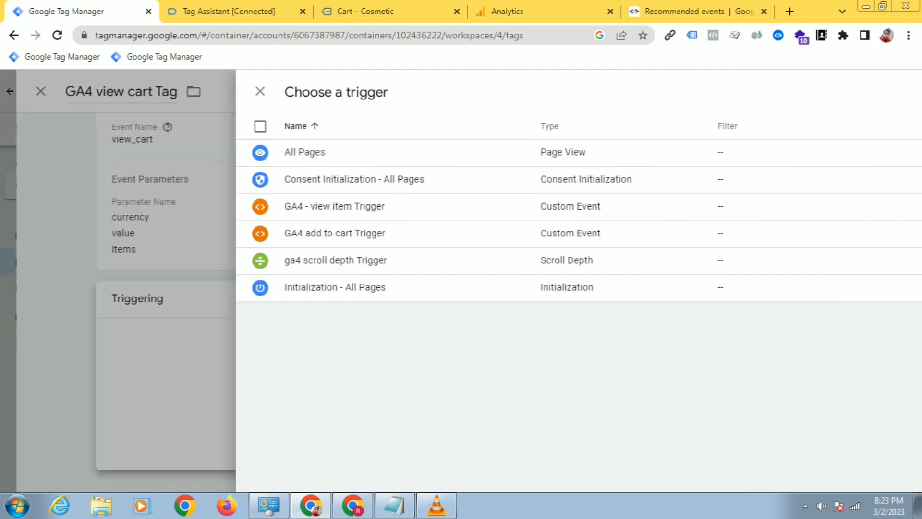
pyautogui.click(893, 91)
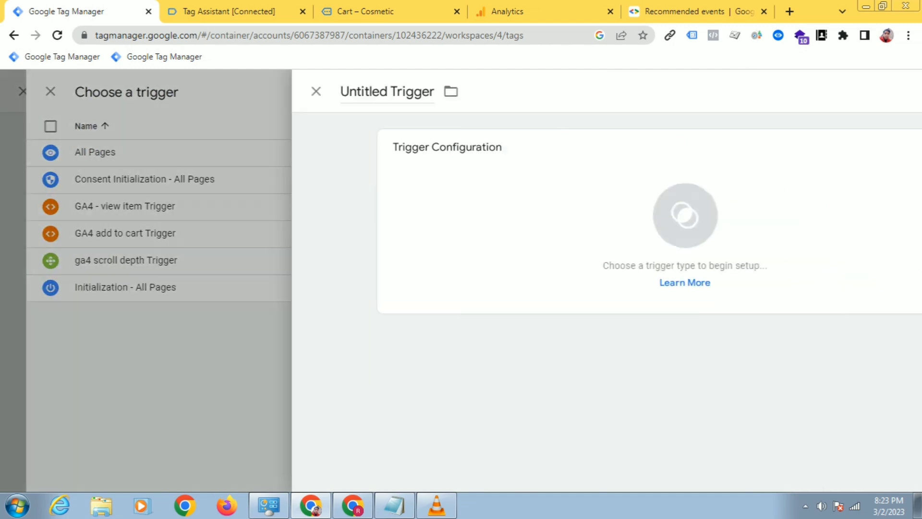
pyautogui.doubleClick(216, 91)
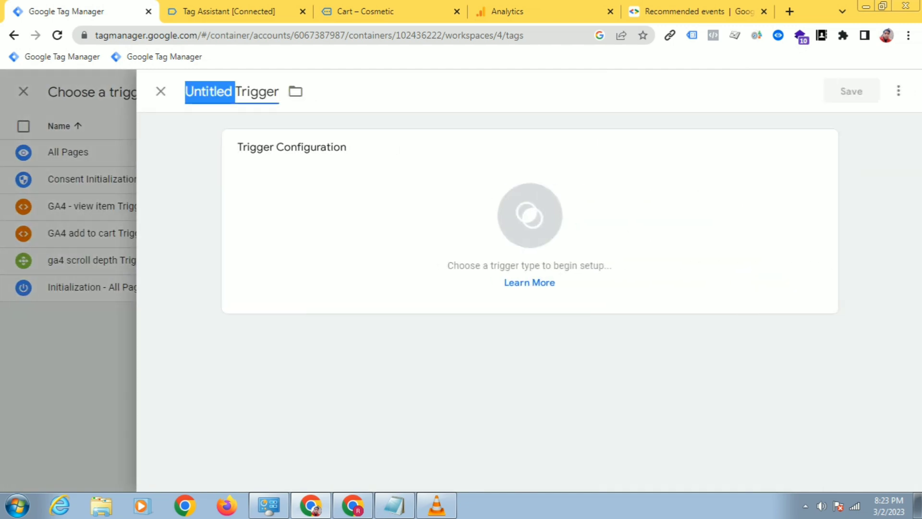
pyautogui.write('GA4 view cart')
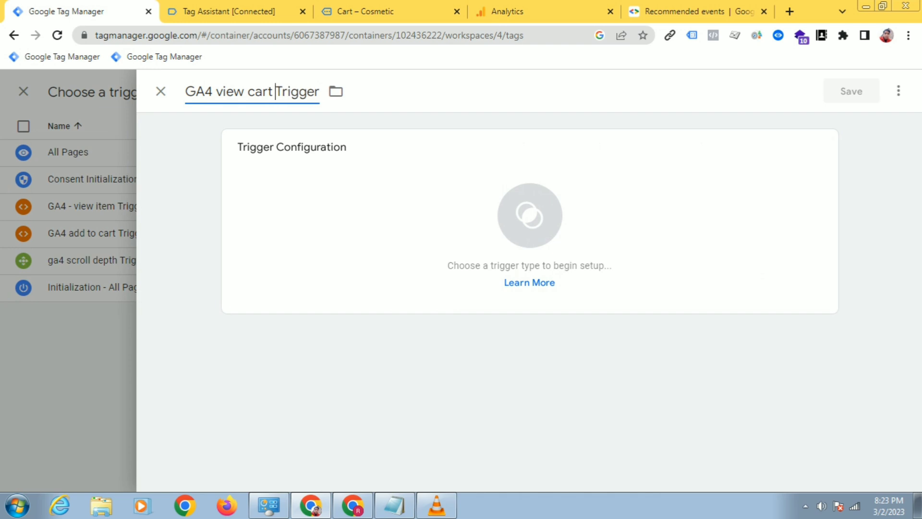
# Set the new trigger's type to Custom Event.
pyautogui.click(529, 231)
pyautogui.scroll(-3, 600, 307)
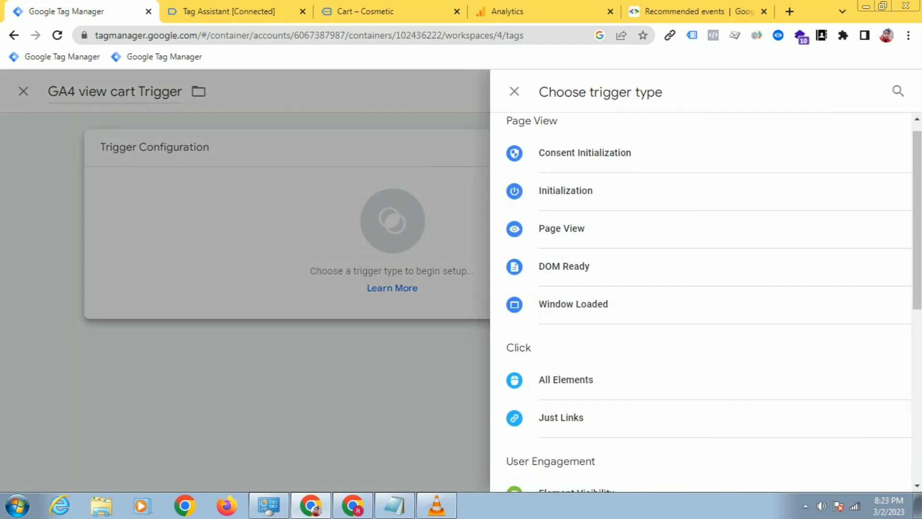
pyautogui.scroll(-2, 576, 337)
pyautogui.click(566, 426)
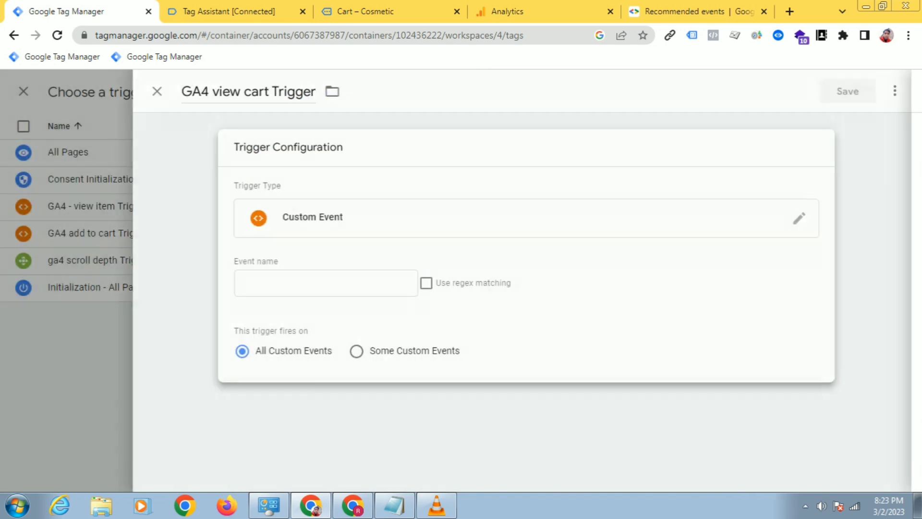
# Copy view_cart from the event in Tag Assistant as the trigger's event name, and save the trigger and the tag.
pyautogui.click(329, 283)
pyautogui.click(229, 11)
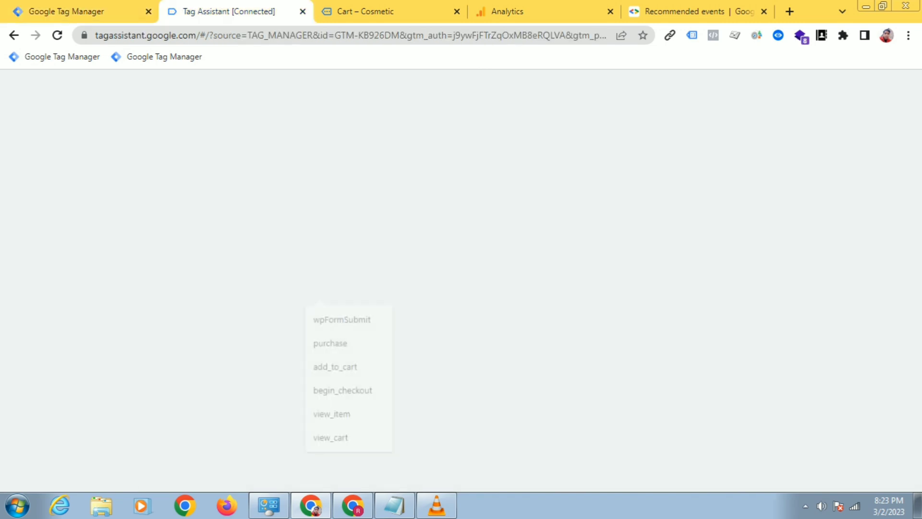
pyautogui.scroll(15, 312, 317)
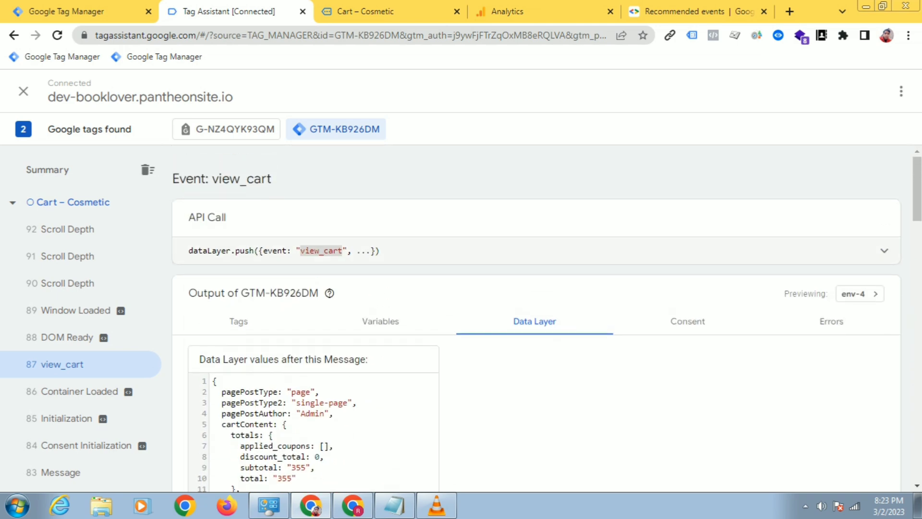
pyautogui.rightClick(321, 250)
pyautogui.click(338, 262)
pyautogui.click(77, 11)
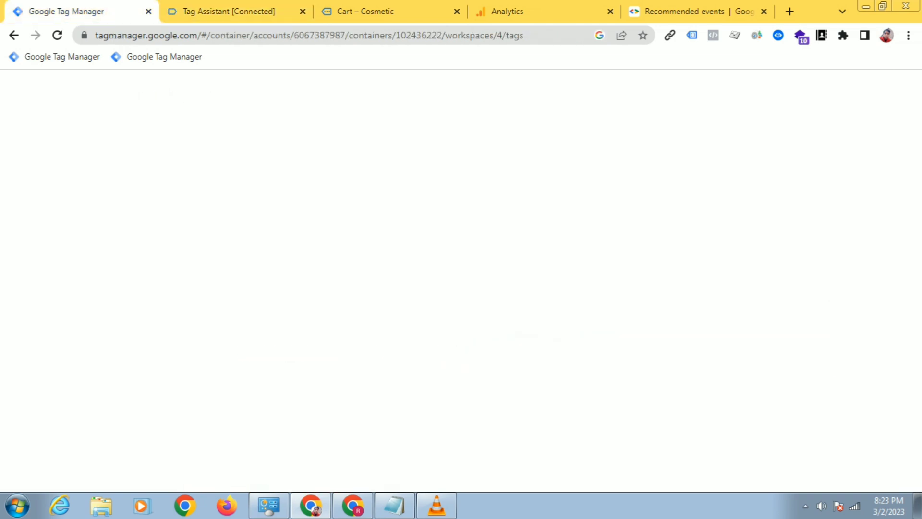
pyautogui.rightClick(247, 283)
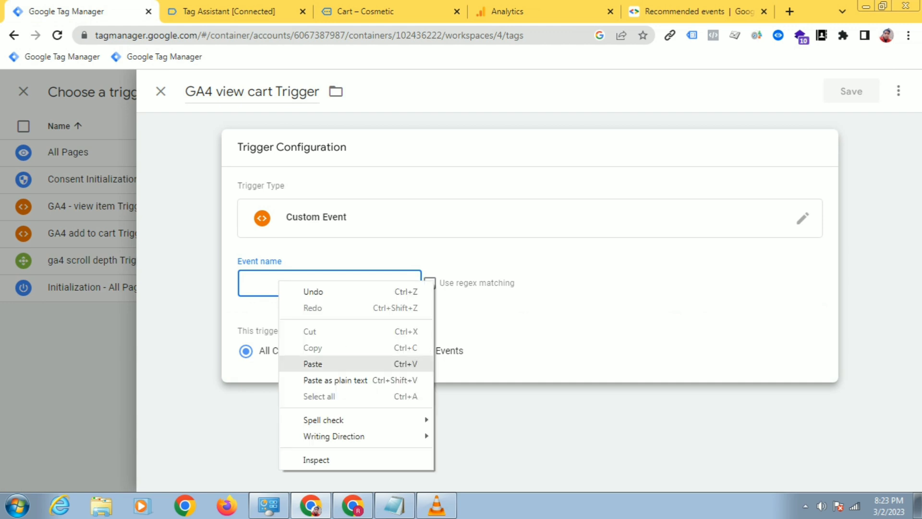
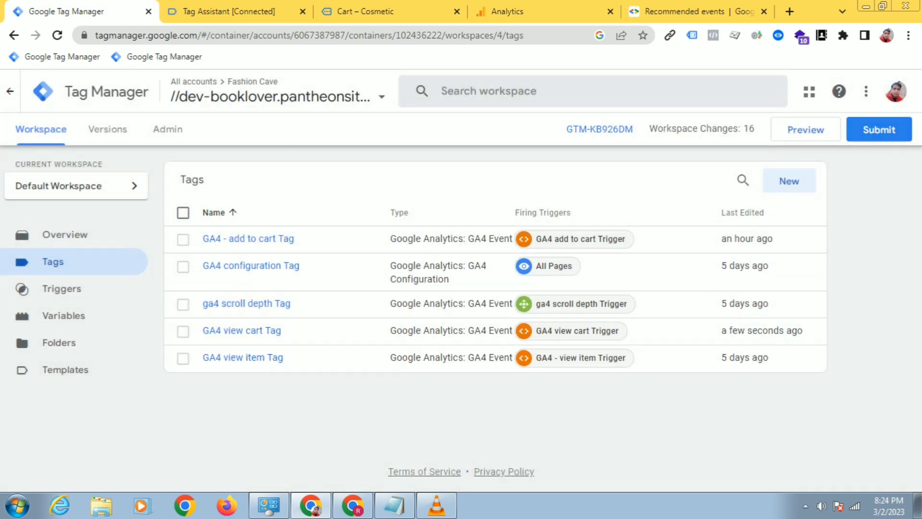
# Start previewing the workspace from its overview and open the Google Analytics DebugView page.
pyautogui.click(65, 235)
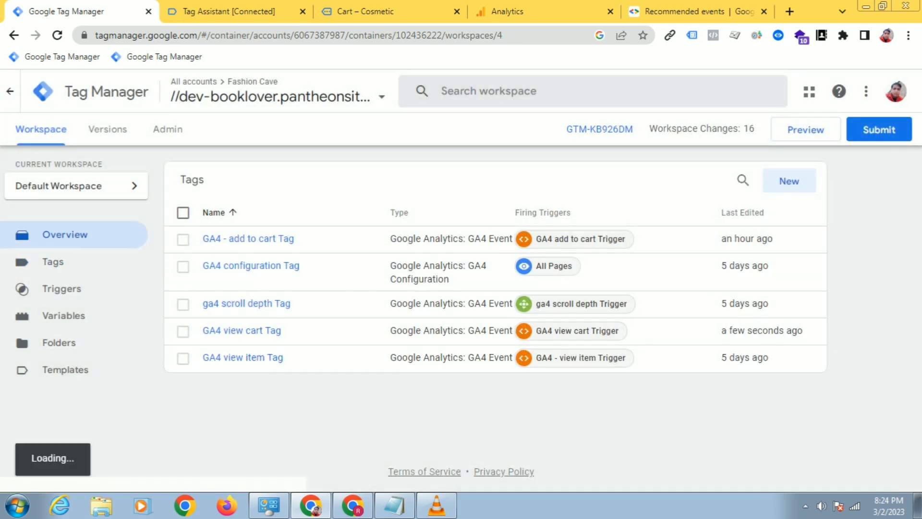
pyautogui.click(806, 130)
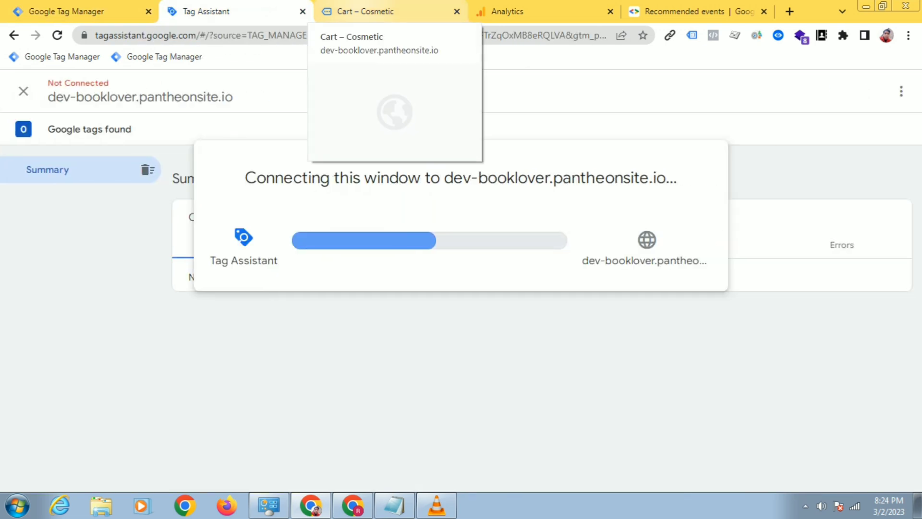
pyautogui.click(533, 12)
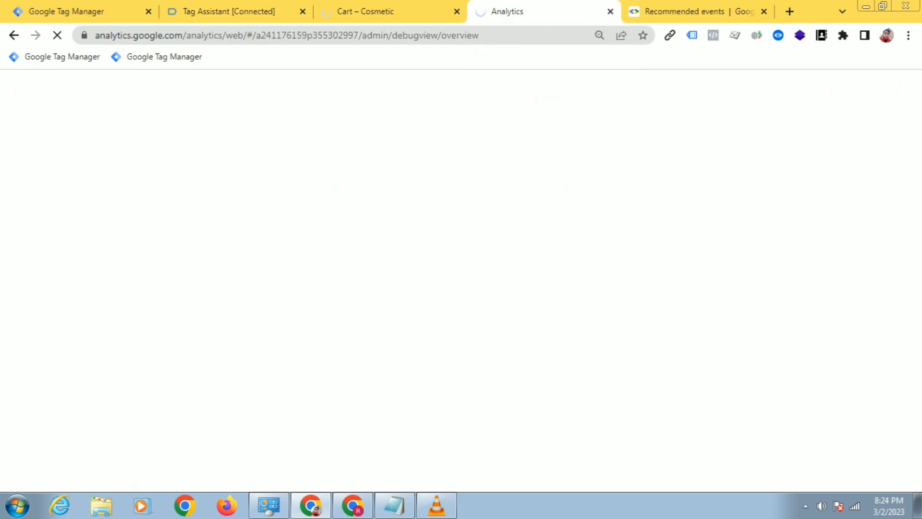
# Browse the store's debug homepage and continue to the preview summary in Tag Assistant.
pyautogui.click(388, 12)
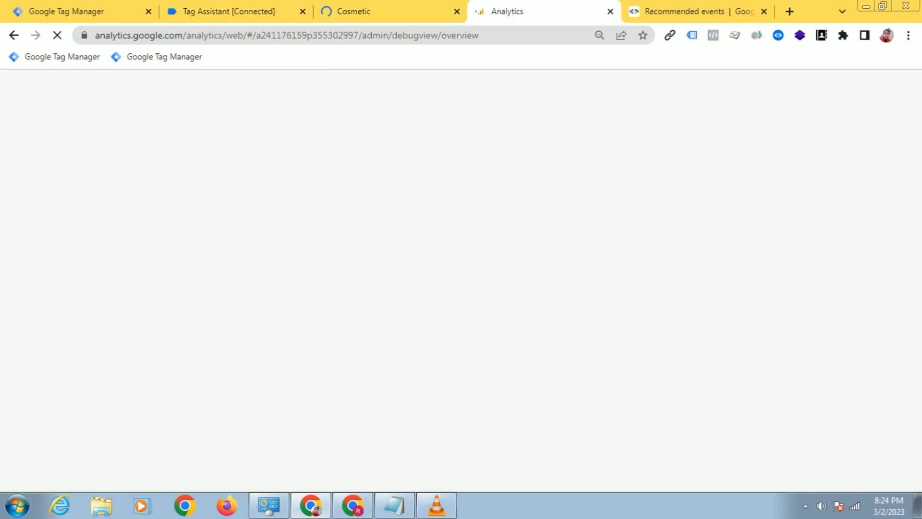
pyautogui.click(389, 12)
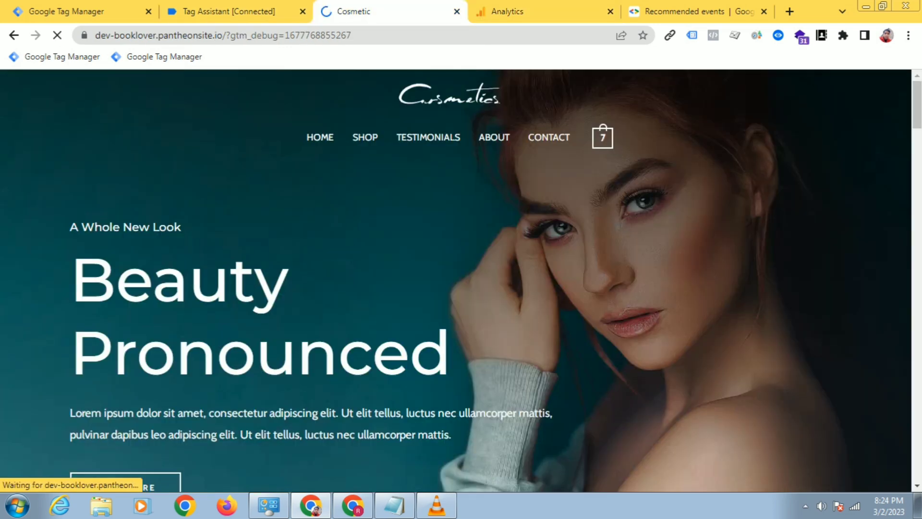
pyautogui.scroll(-7, 455, 281)
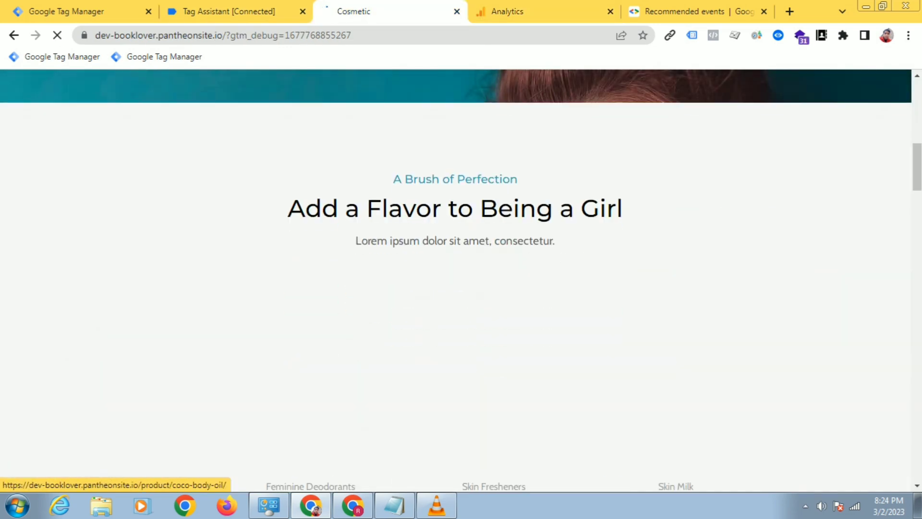
pyautogui.scroll(-2, 355, 336)
pyautogui.click(229, 12)
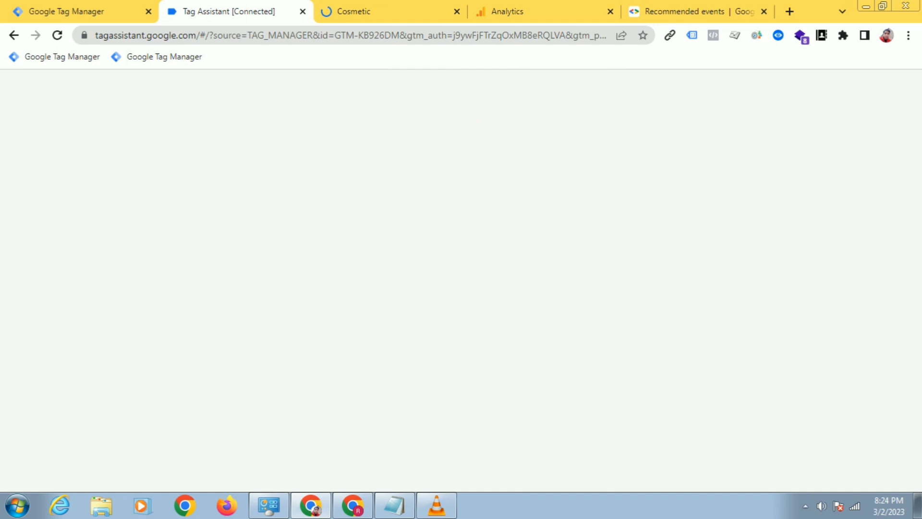
pyautogui.click(461, 327)
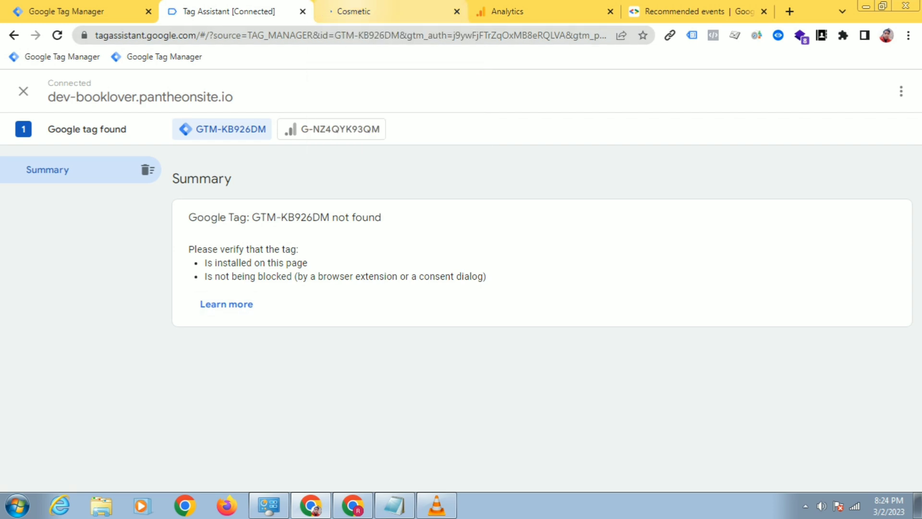
# Open the Coco Body Oil product page from the store's homepage and check the preview summary in Tag Assistant.
pyautogui.click(384, 11)
pyautogui.click(229, 12)
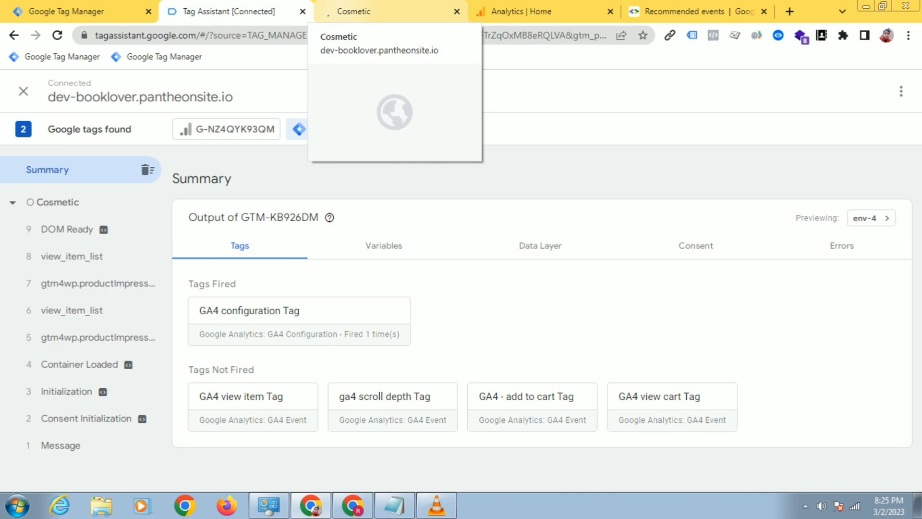
pyautogui.click(353, 11)
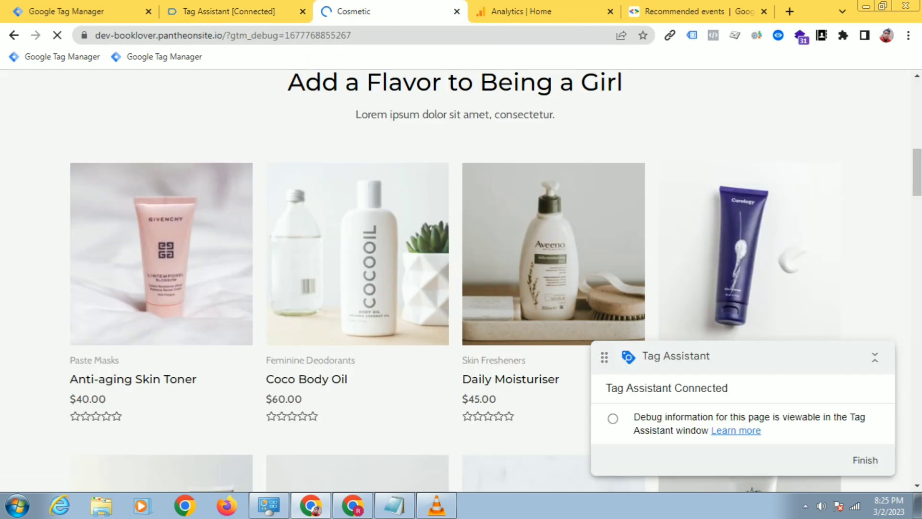
pyautogui.click(229, 11)
pyautogui.click(353, 11)
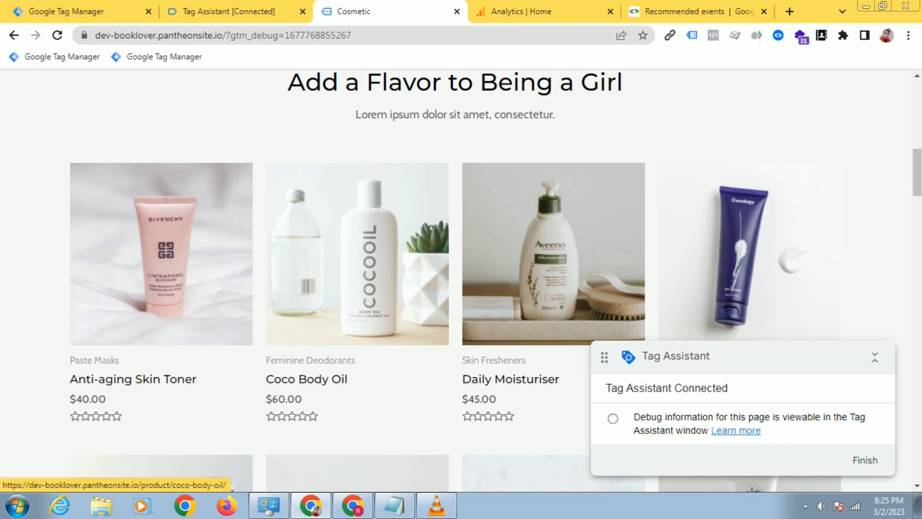
pyautogui.click(357, 259)
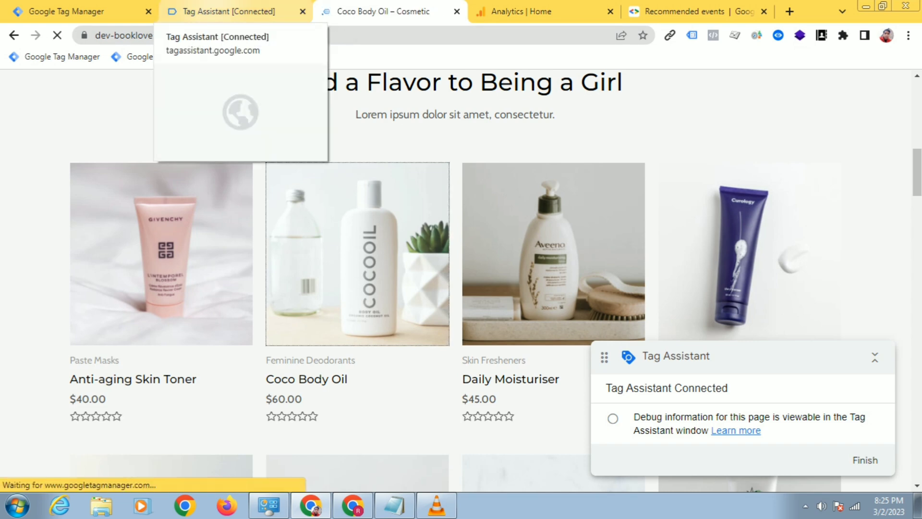
pyautogui.click(226, 11)
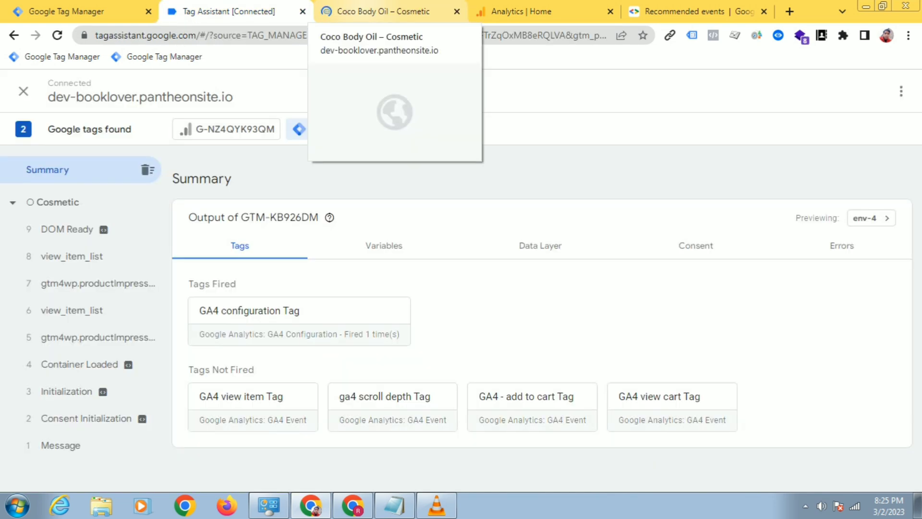
# Add one Coco Body Oil to the cart from its product page in the store.
pyautogui.click(384, 11)
pyautogui.scroll(-4, 595, 287)
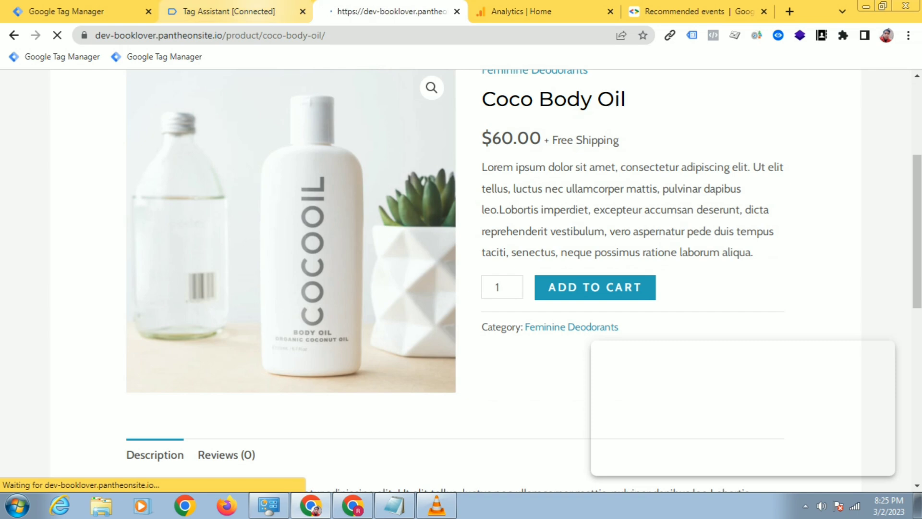
pyautogui.click(229, 11)
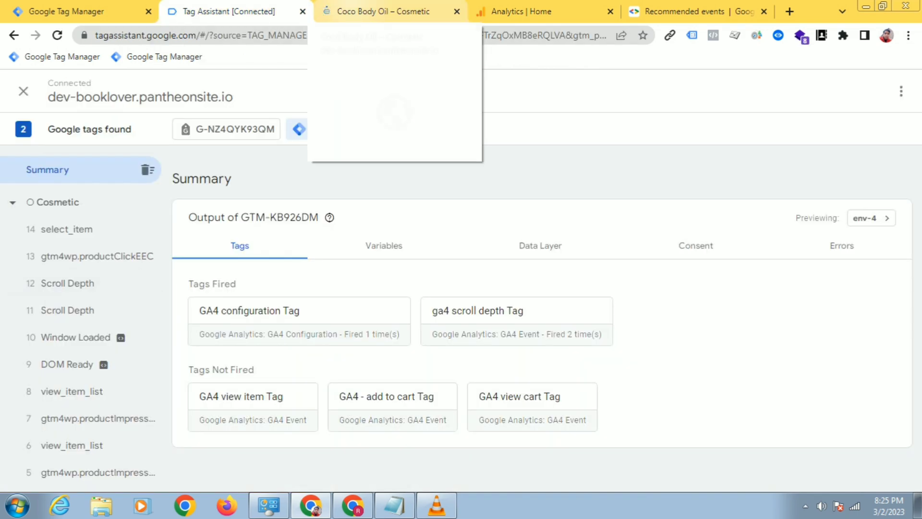
pyautogui.click(383, 11)
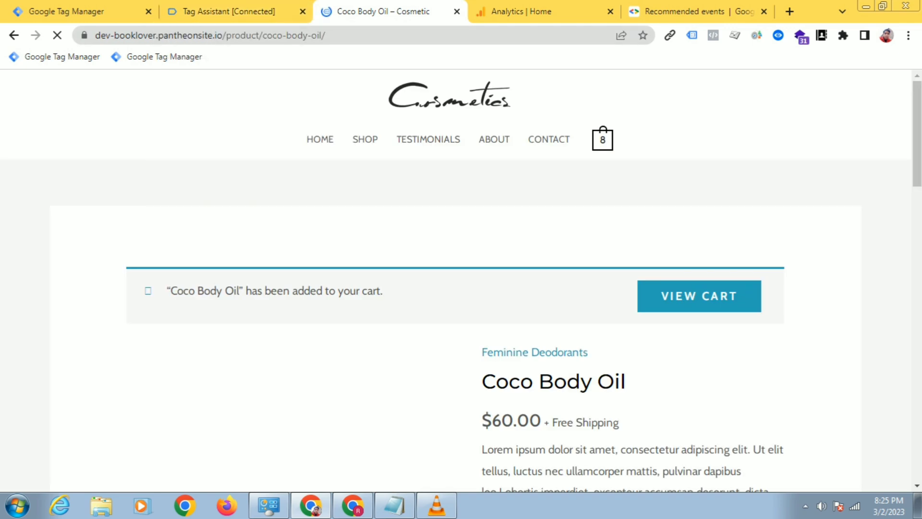
# Open the store's cart page from the added-to-cart notice and check for new events in Tag Assistant.
pyautogui.click(230, 11)
pyautogui.hotkey('ctrl', 'Tab')
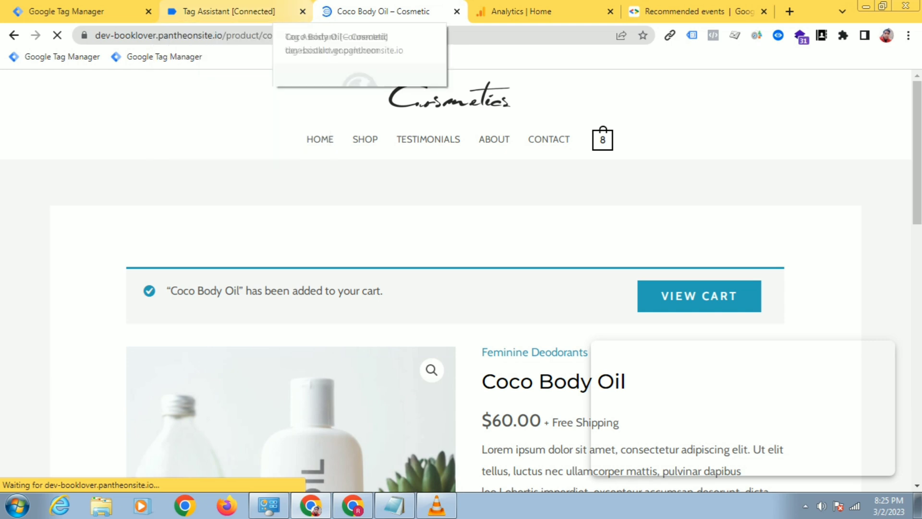
pyautogui.click(231, 11)
pyautogui.hotkey('ctrl', 'Tab')
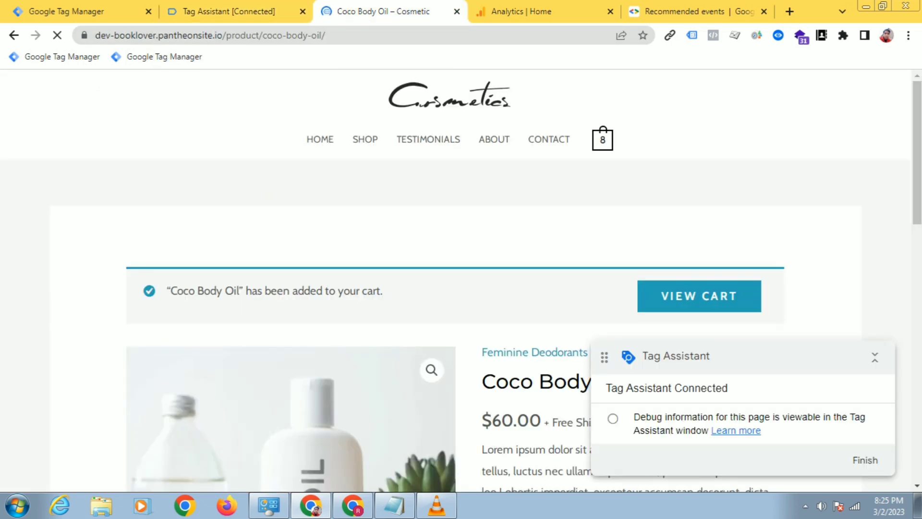
pyautogui.click(698, 296)
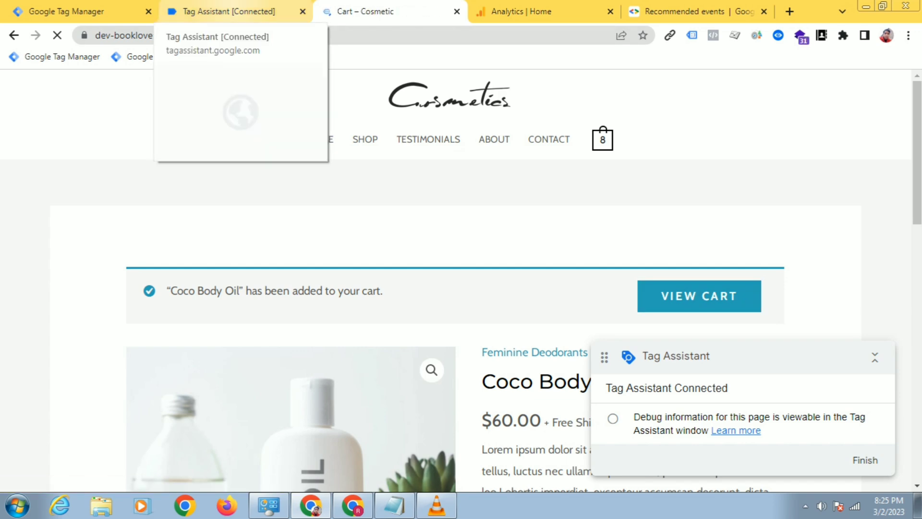
pyautogui.click(229, 11)
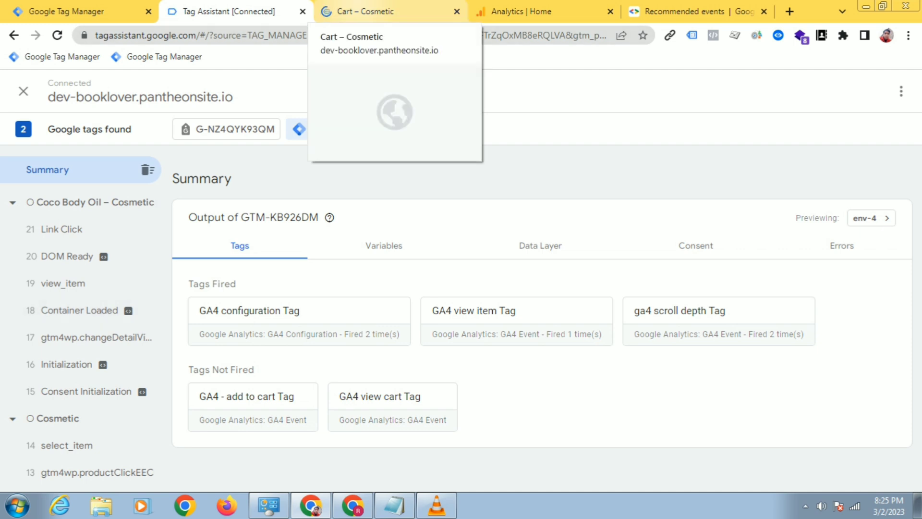
# Review the products, quantities and cart totals on the store's cart page.
pyautogui.click(365, 11)
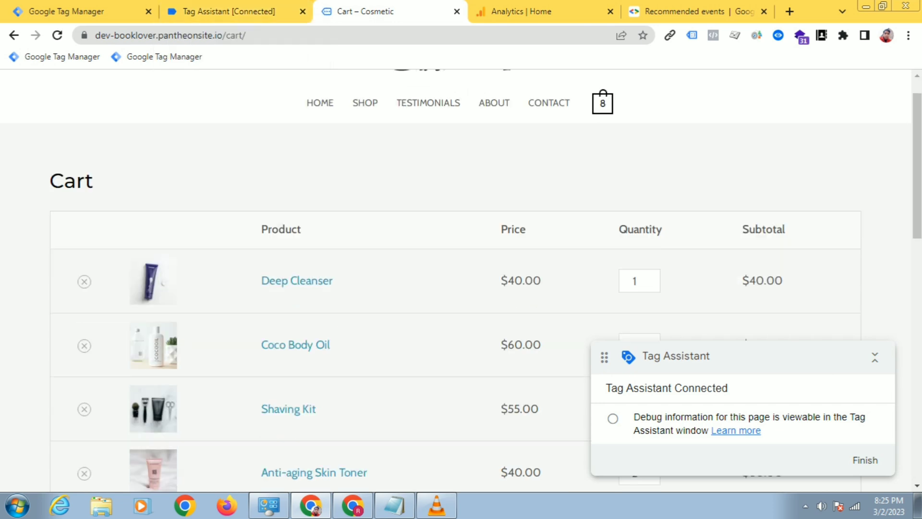
pyautogui.scroll(-3, 297, 182)
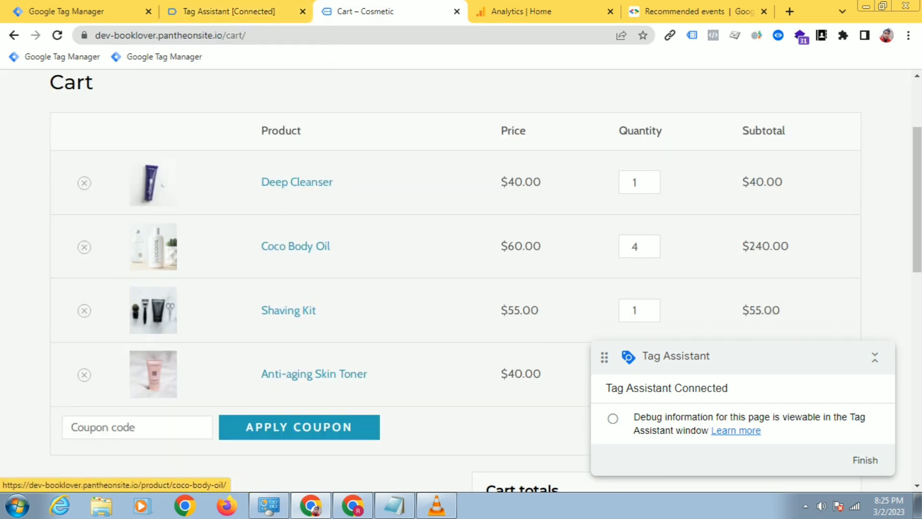
pyautogui.scroll(-4, 297, 182)
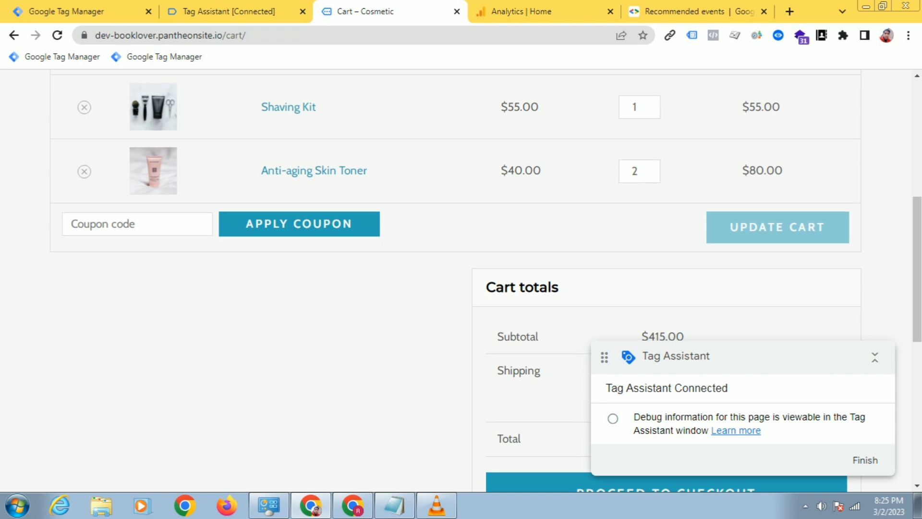
pyautogui.scroll(-3, 461, 278)
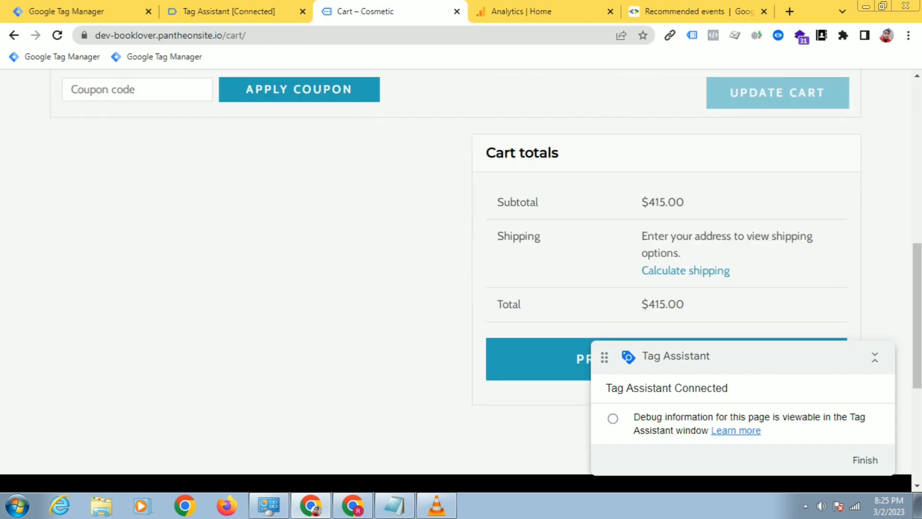
pyautogui.scroll(3, 461, 278)
# Select the view_cart event in Tag Assistant and examine which tags fired on it.
pyautogui.click(213, 11)
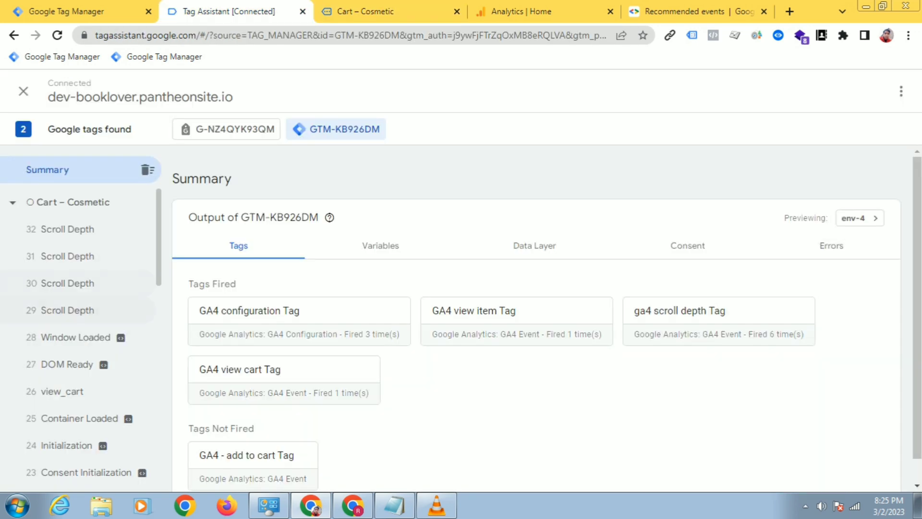
pyautogui.click(81, 398)
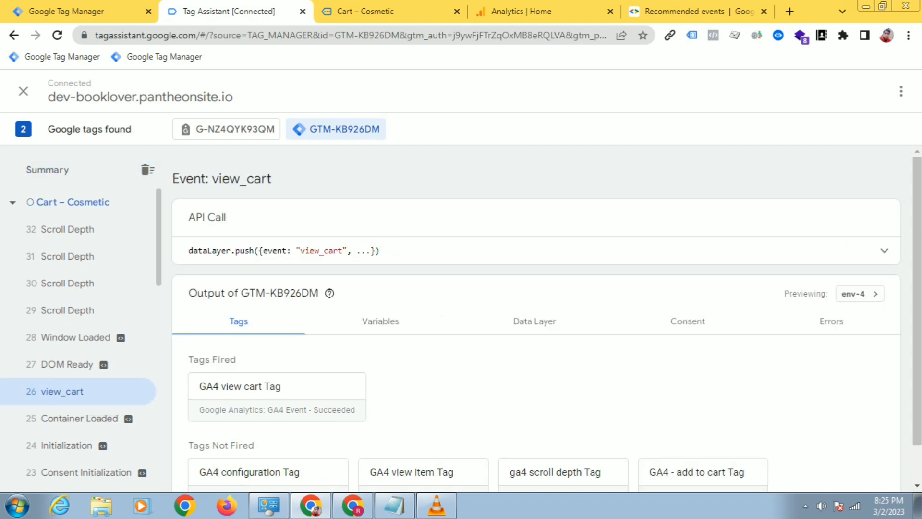
pyautogui.scroll(-1, 537, 318)
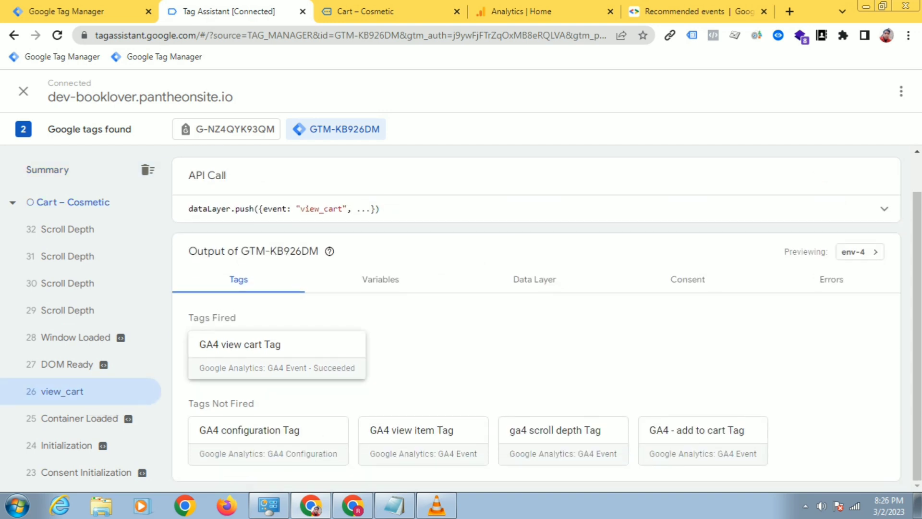
pyautogui.scroll(1, 546, 325)
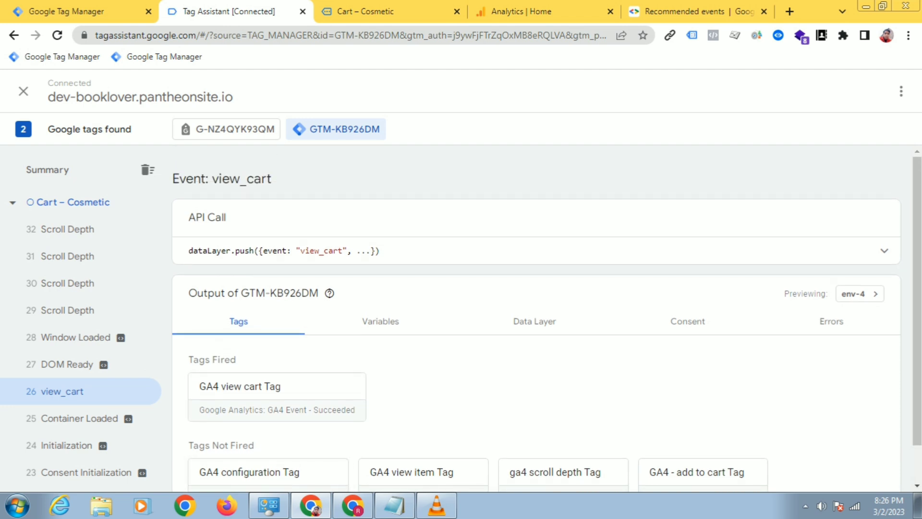
pyautogui.scroll(-1, 536, 318)
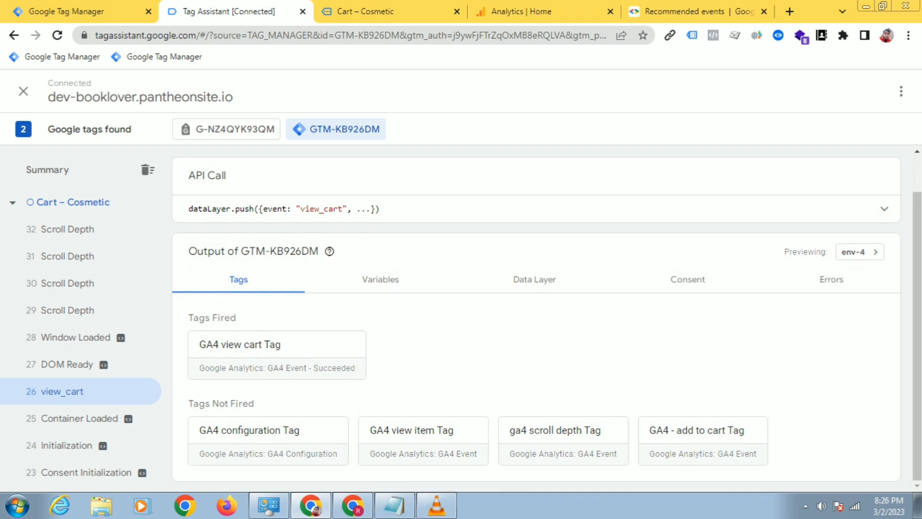
# Examine the view_cart event's variables and compare dlv view cart value with the total on the cart page.
pyautogui.click(381, 279)
pyautogui.scroll(-1, 381, 283)
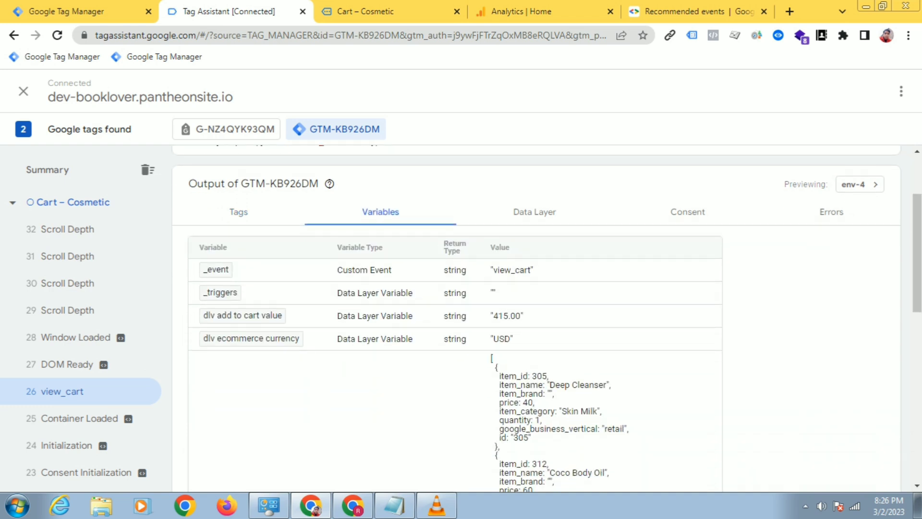
pyautogui.scroll(-3, 547, 319)
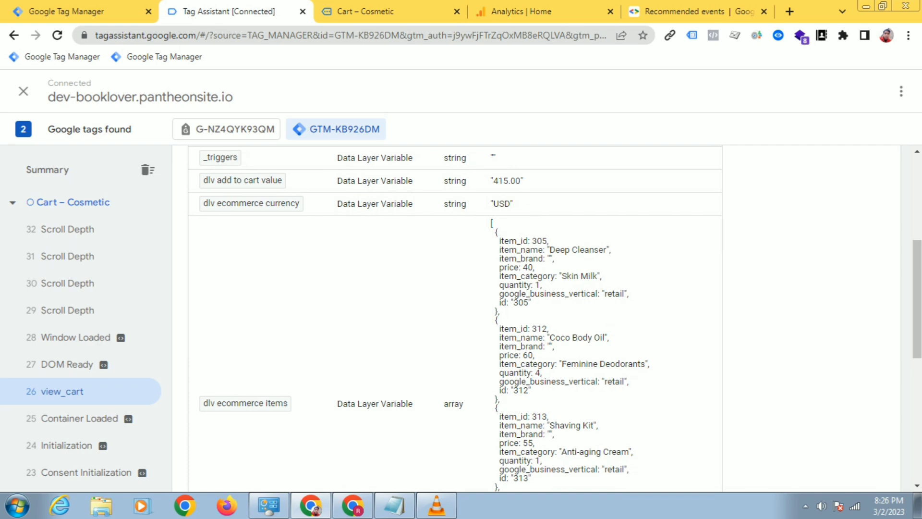
pyautogui.scroll(-7, 455, 319)
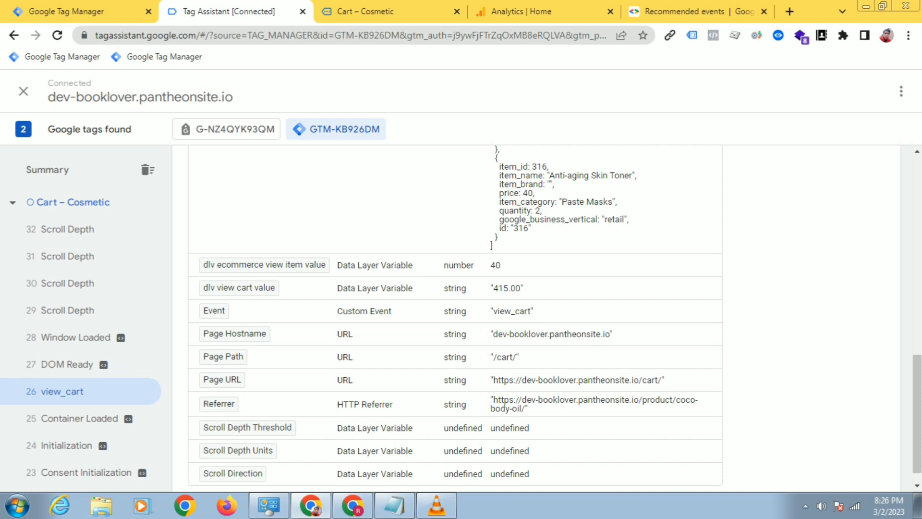
pyautogui.moveTo(509, 288); pyautogui.dragTo(490, 289)
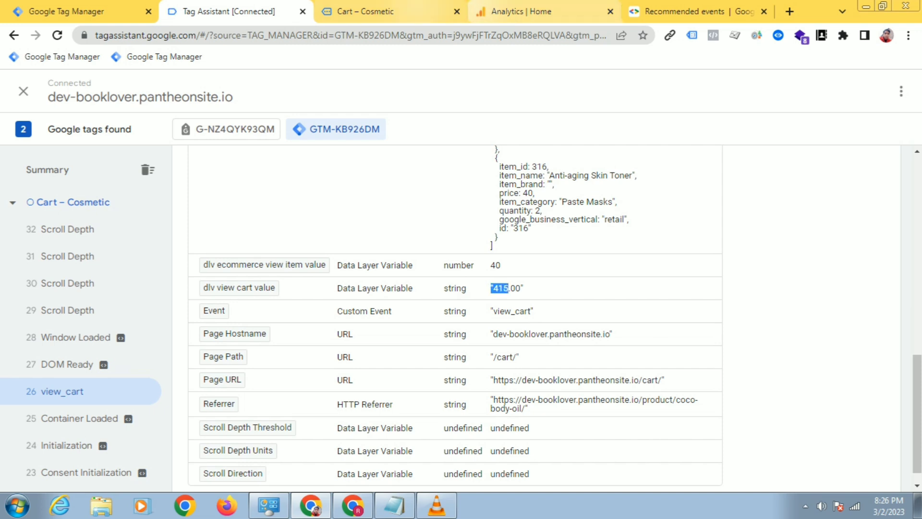
pyautogui.click(379, 11)
pyautogui.scroll(-4, 456, 279)
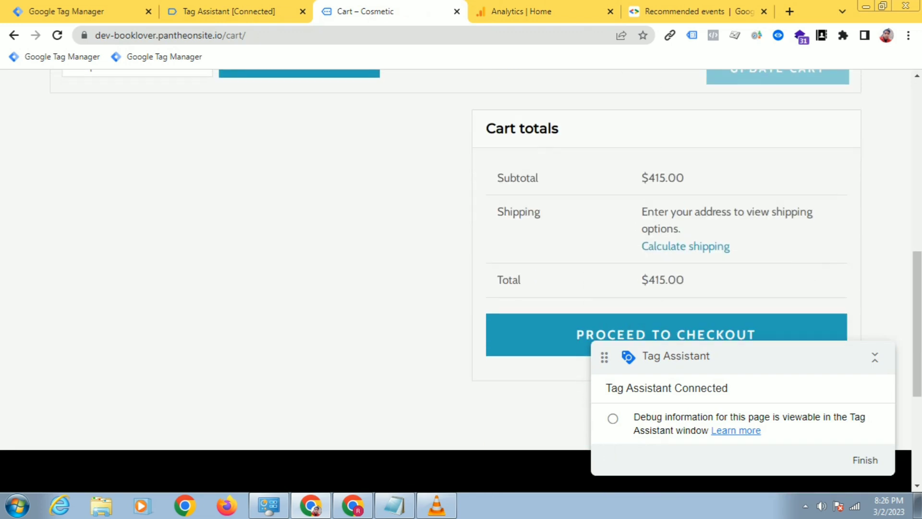
pyautogui.click(229, 11)
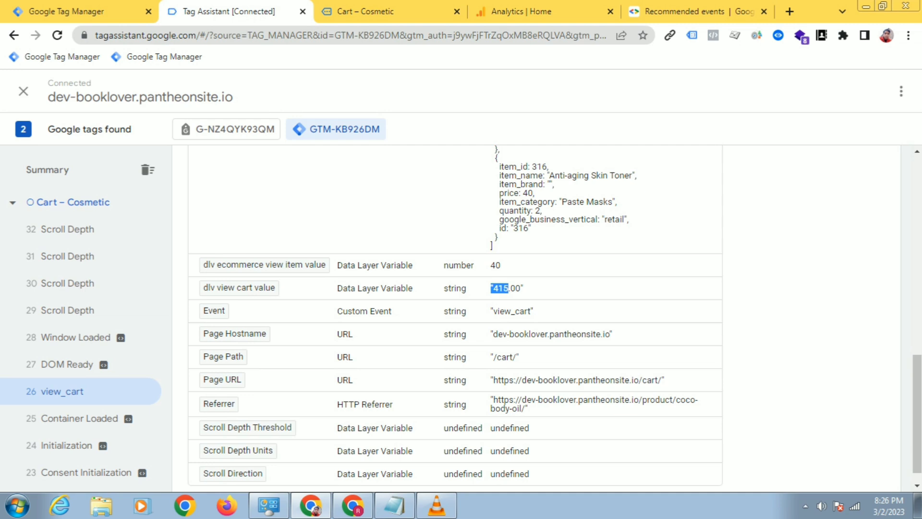
# Review the dlv ecommerce items and currency variables of the view_cart event and recheck the store's cart totals.
pyautogui.scroll(4, 454, 317)
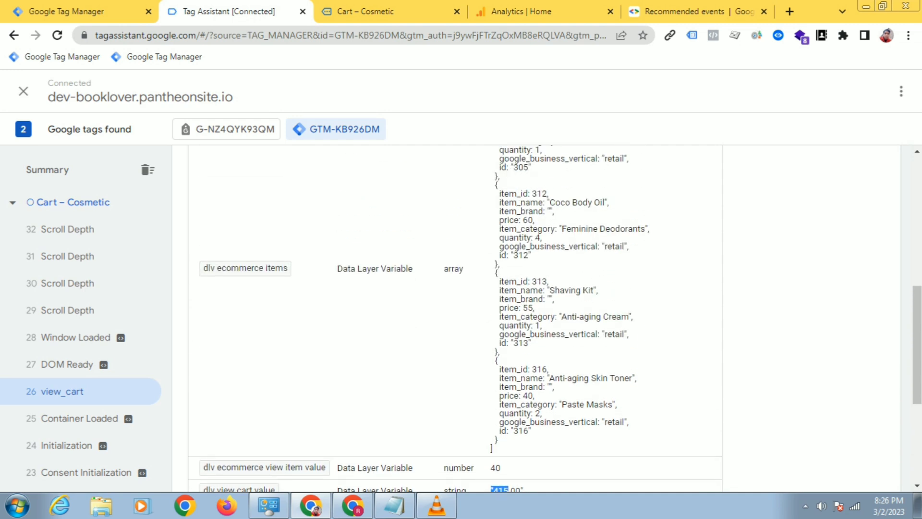
pyautogui.scroll(3, 454, 316)
pyautogui.scroll(-5, 455, 317)
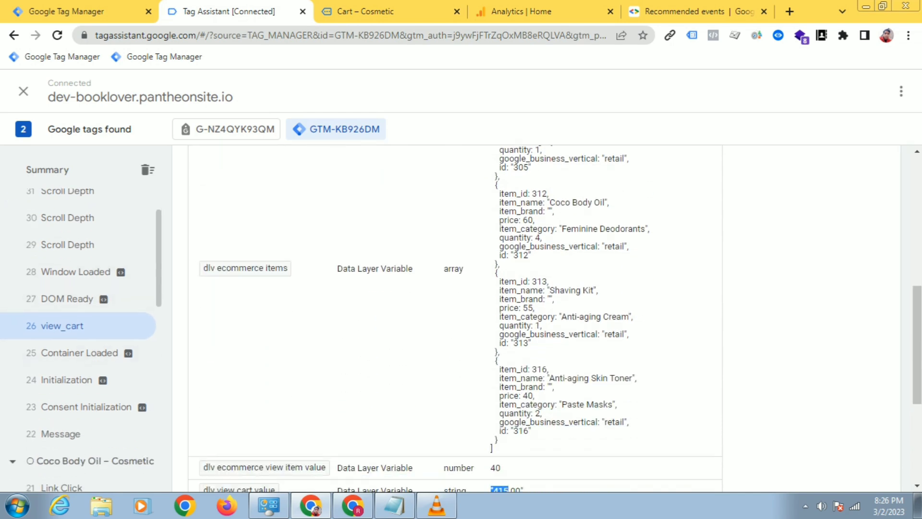
pyautogui.scroll(10, 454, 317)
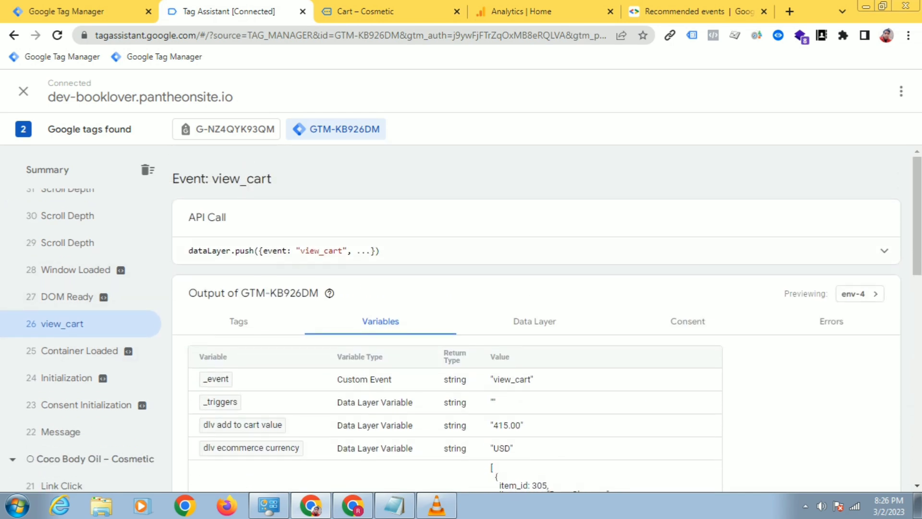
pyautogui.click(384, 11)
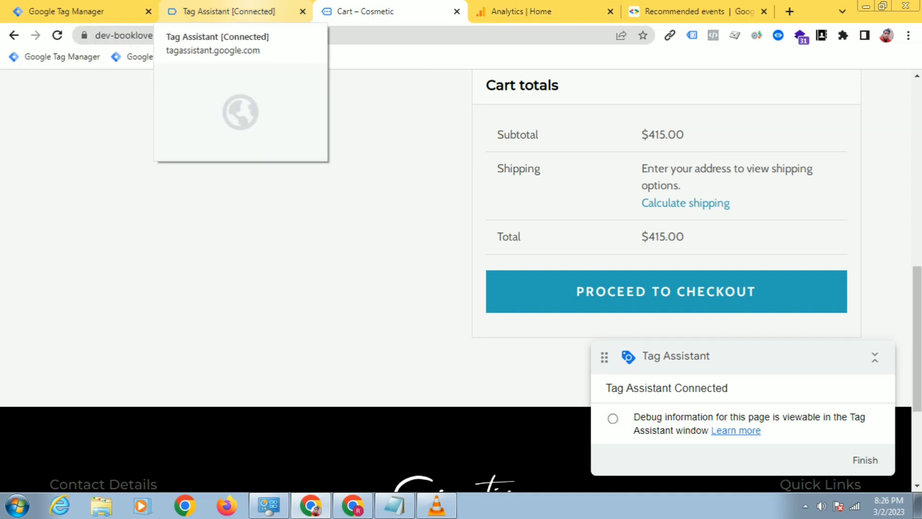
pyautogui.click(225, 11)
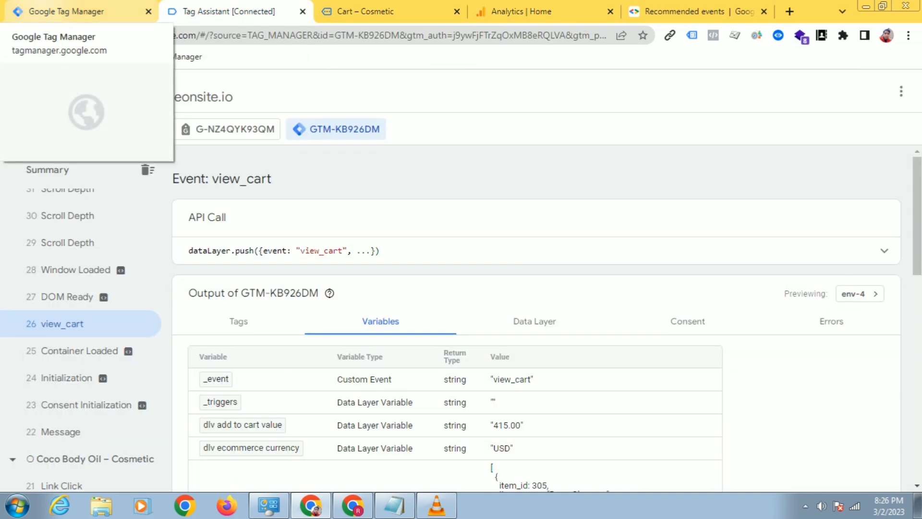